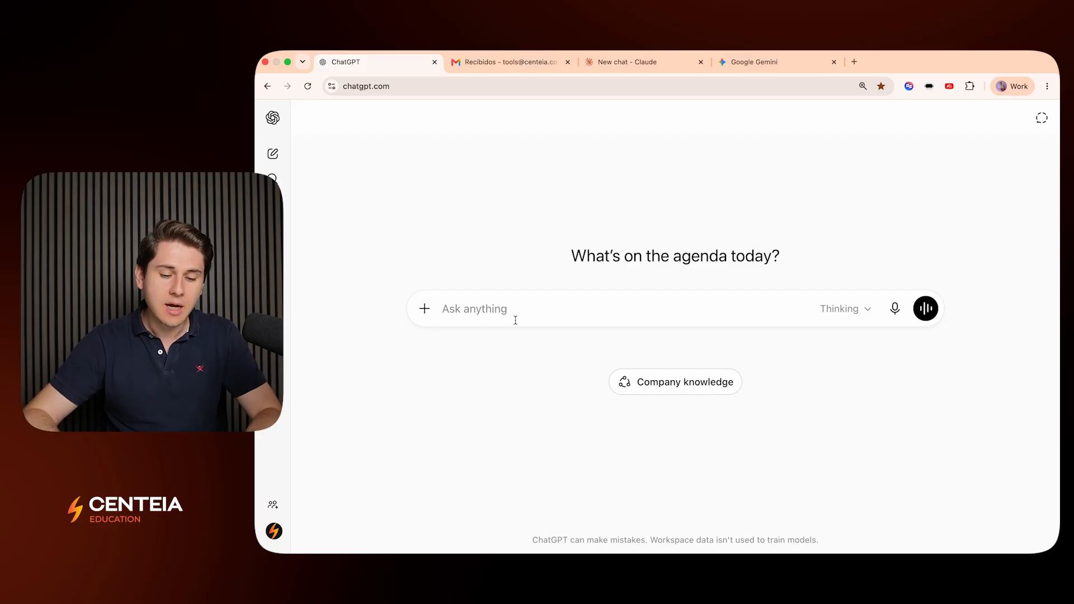
text(/)
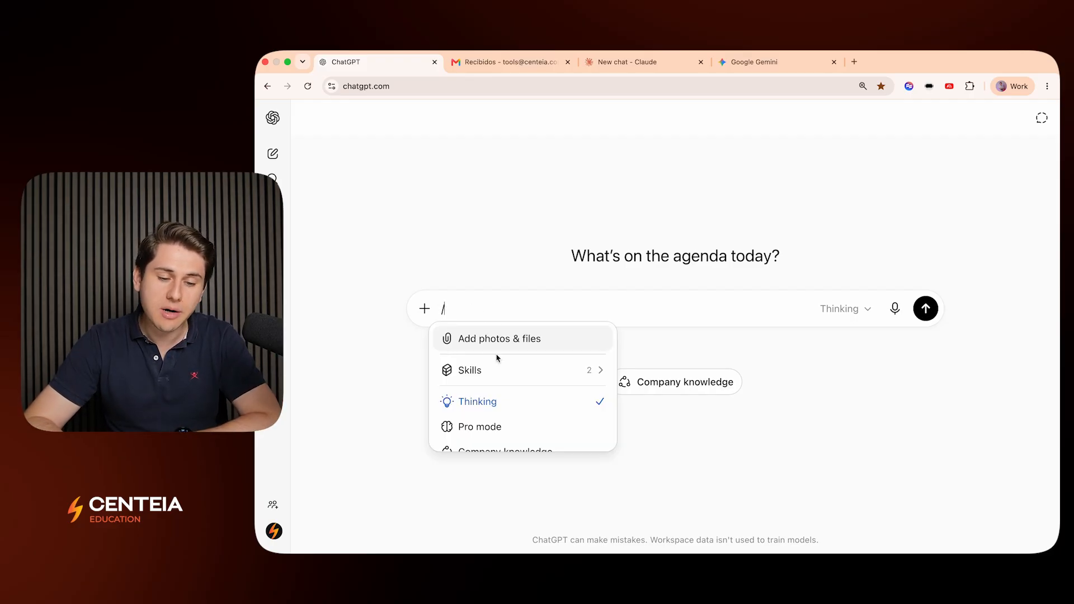
scroll(497, 358, down, 5)
scroll(497, 358, down, 2)
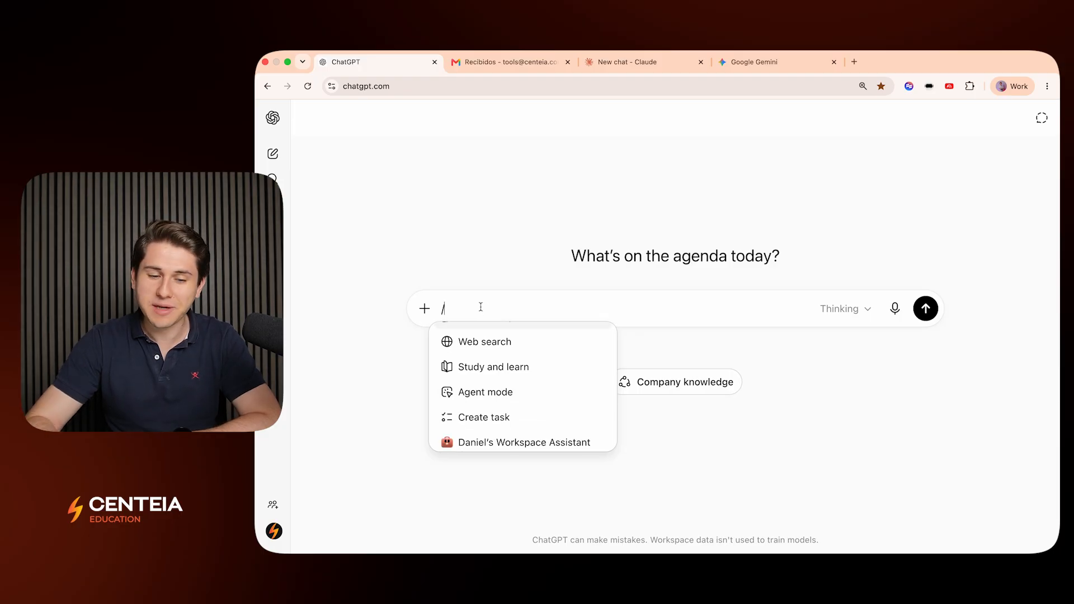
key(BackSpace)
Turn on Agent mode for the new chat
click(430, 310)
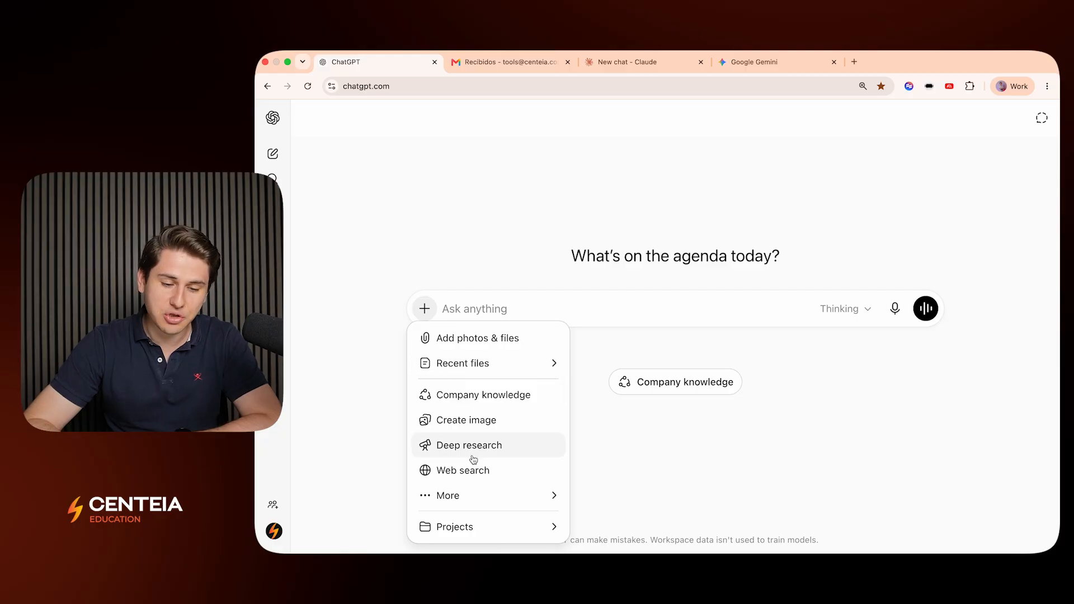
mouse_move(467, 493)
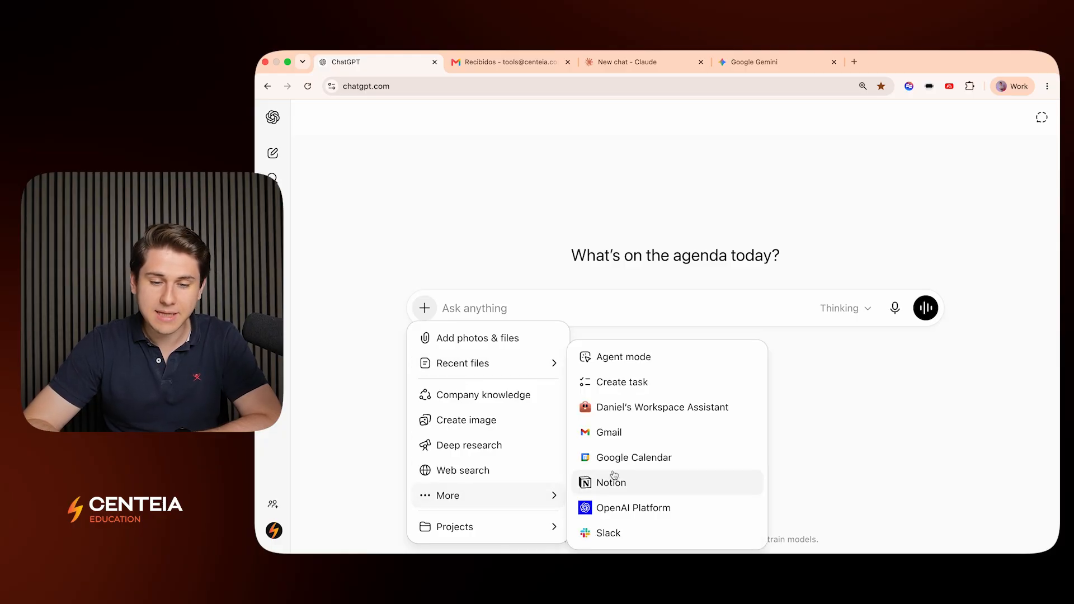
click(648, 364)
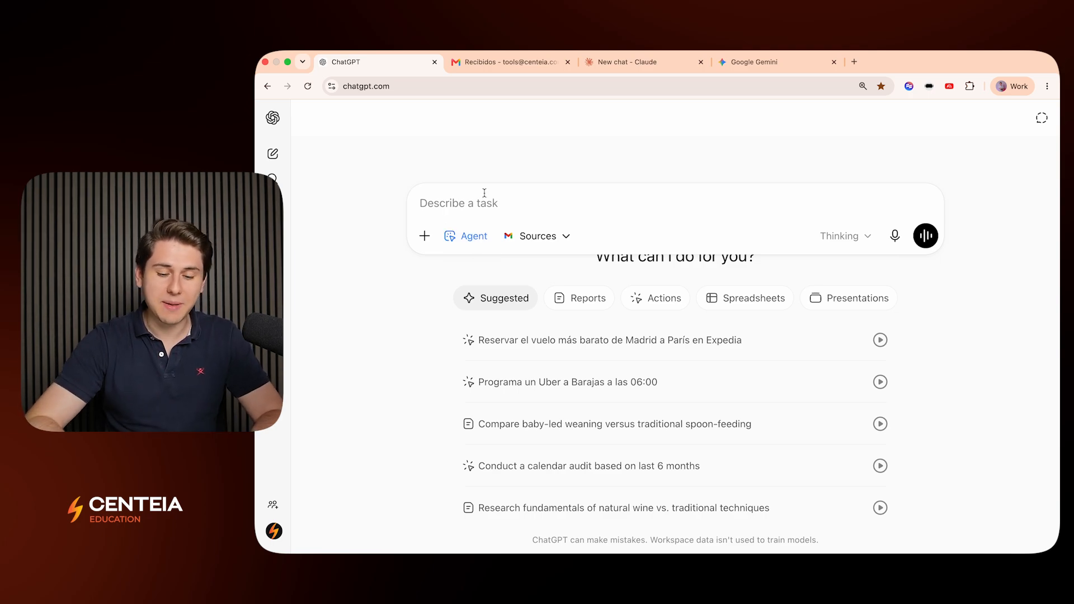
Enter the Solvio prompt for researching, comparing and emailing the 5 best-selling magnesium supplements, and remove the surplus blank lines around its research instruction
text(You are helping me, the owner of Solvio, a small online supplement brand.   Research the 5 best-selling magnesium supplements currently sold online.)
click(453, 204)
key(BackSpace)
key(BackSpace)
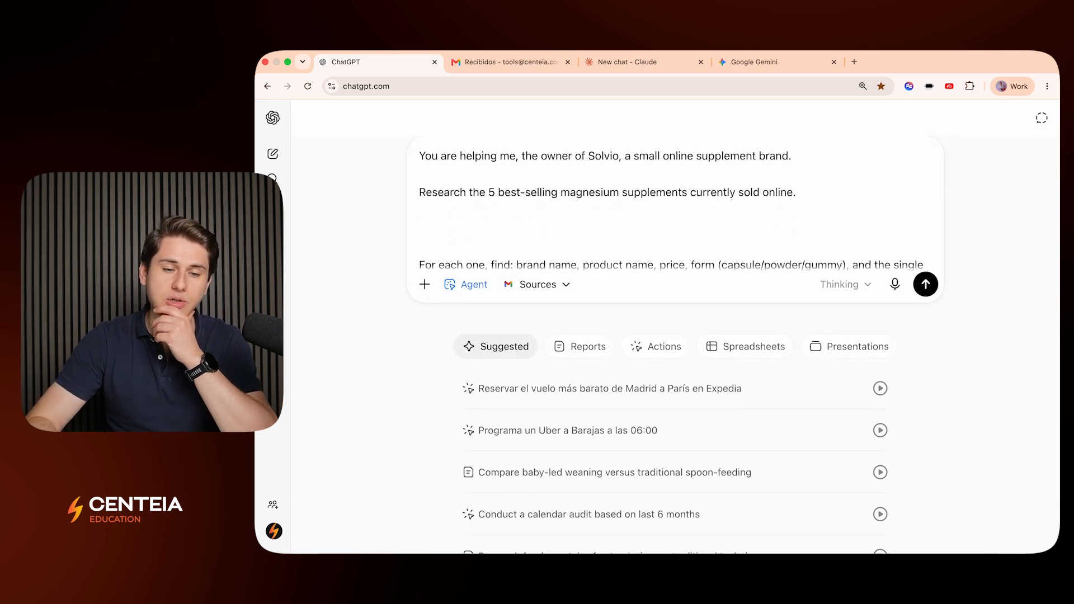
key(BackSpace)
key(BackSpace)
scroll(619, 185, up, 2)
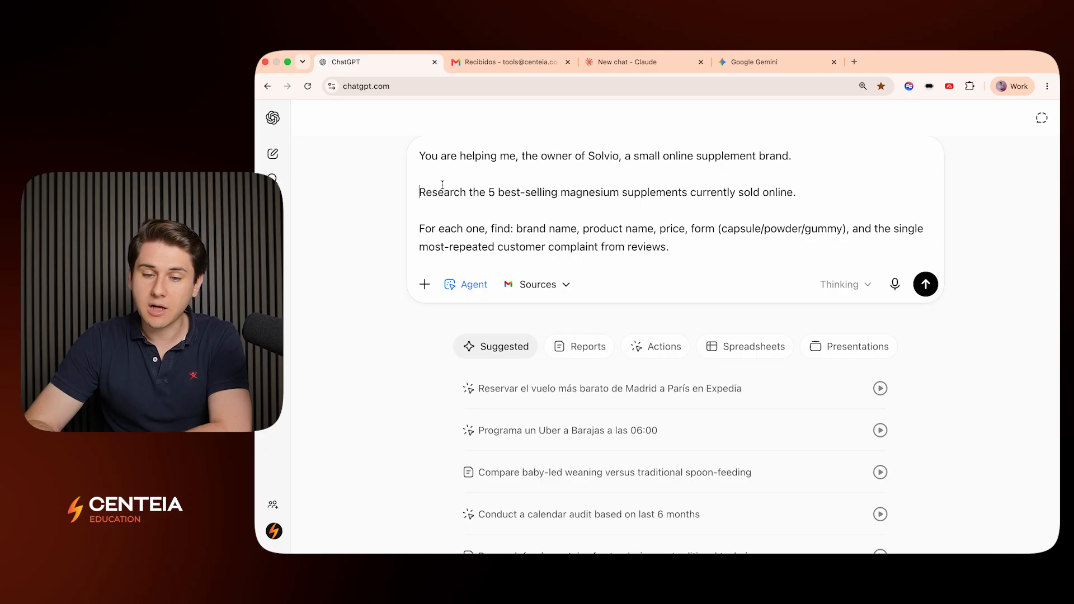
key(BackSpace)
scroll(451, 193, down, 1)
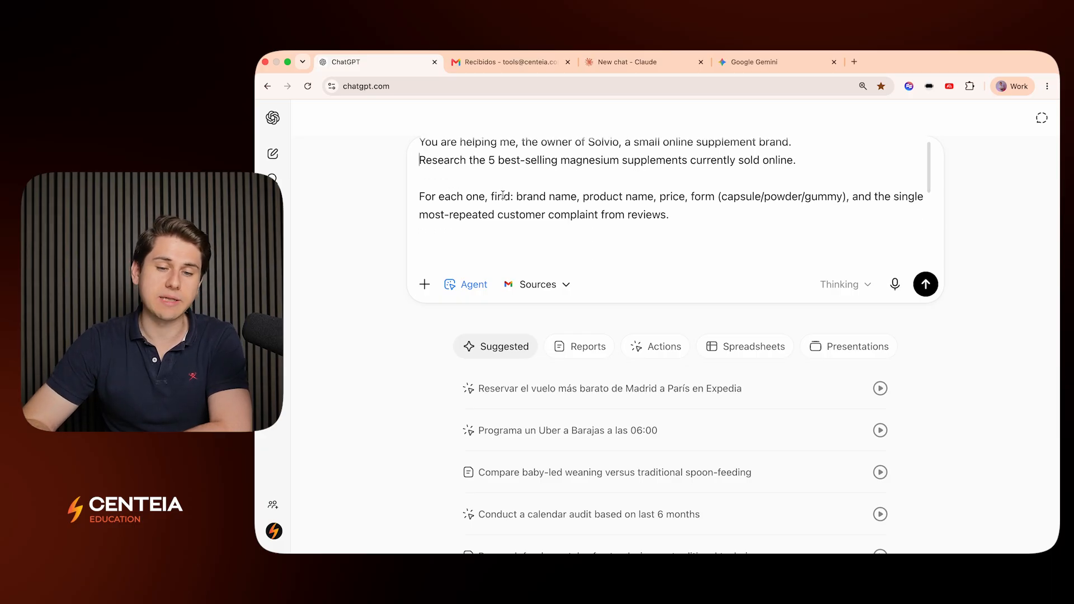
Remove the surplus blank lines around the comparison table, 3-sentence recommendation and email instructions in the prompt
scroll(645, 196, down, 1)
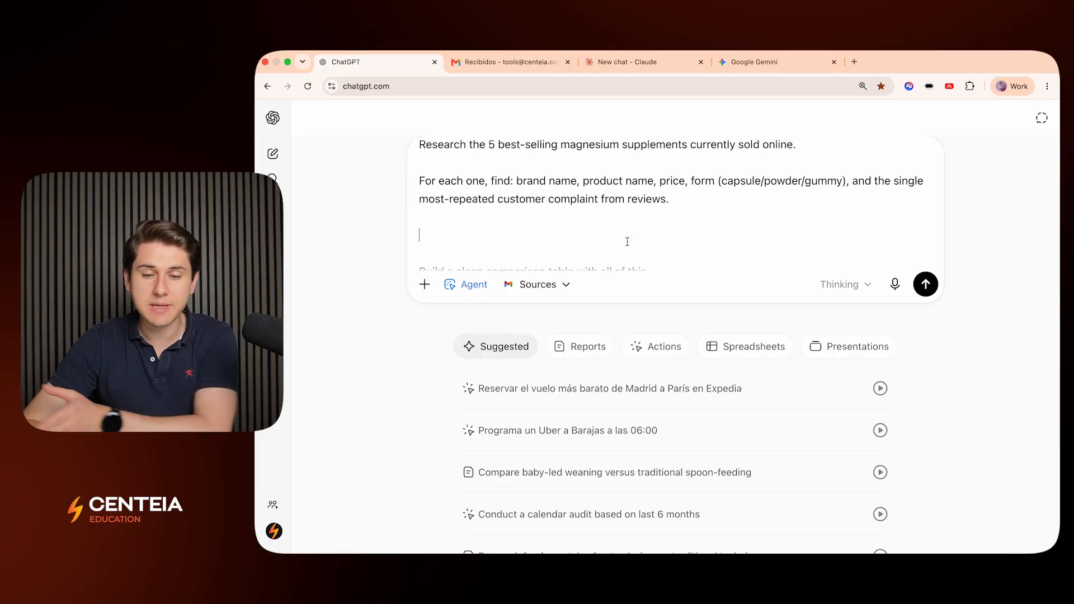
key(Delete)
key(Delete)
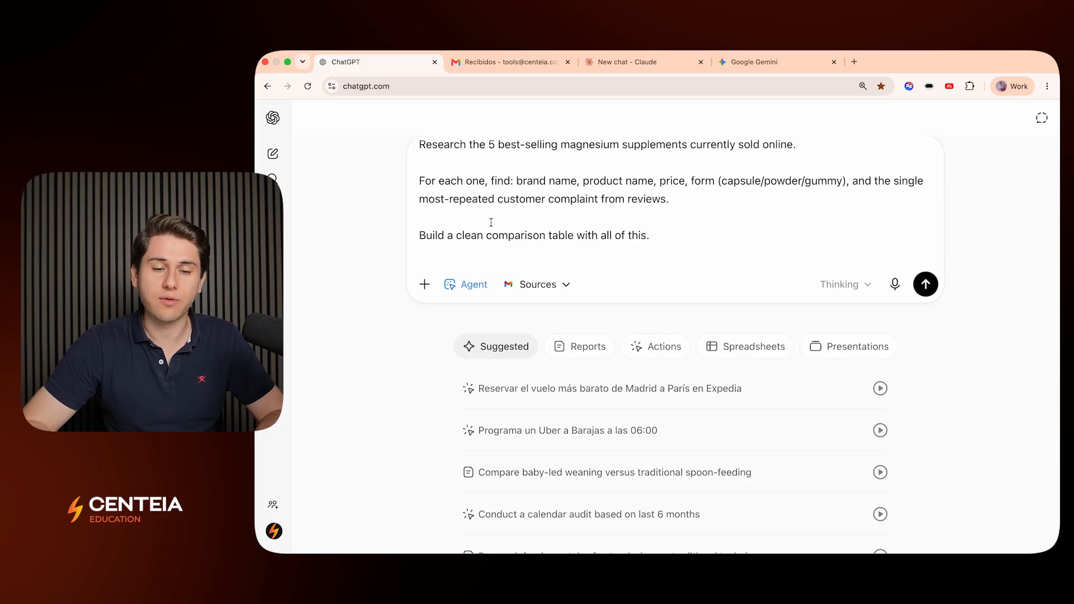
scroll(492, 222, down, 1)
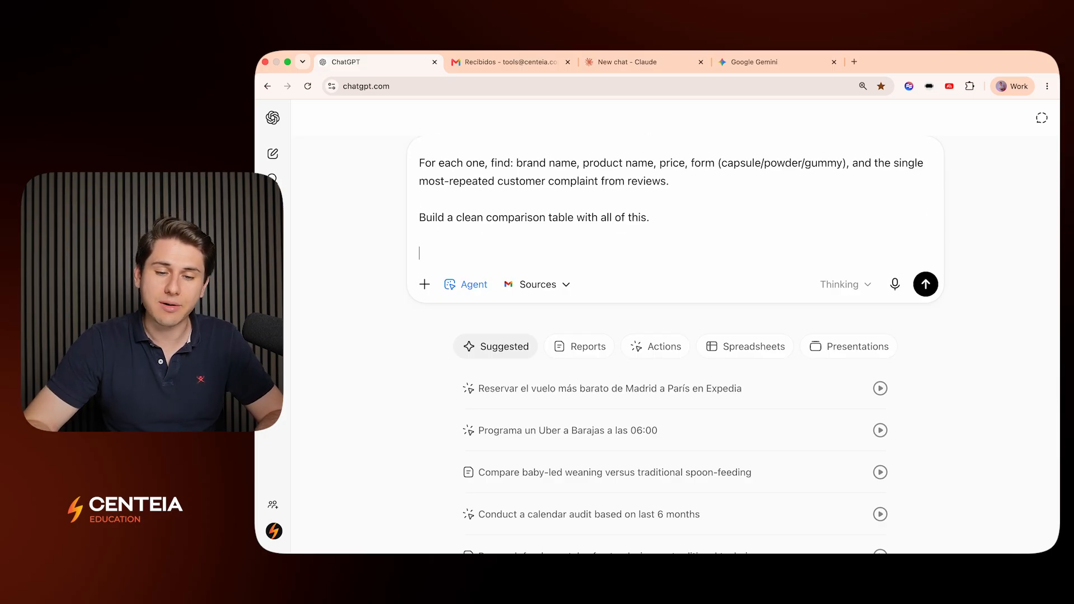
key(Delete)
scroll(420, 240, down, 1)
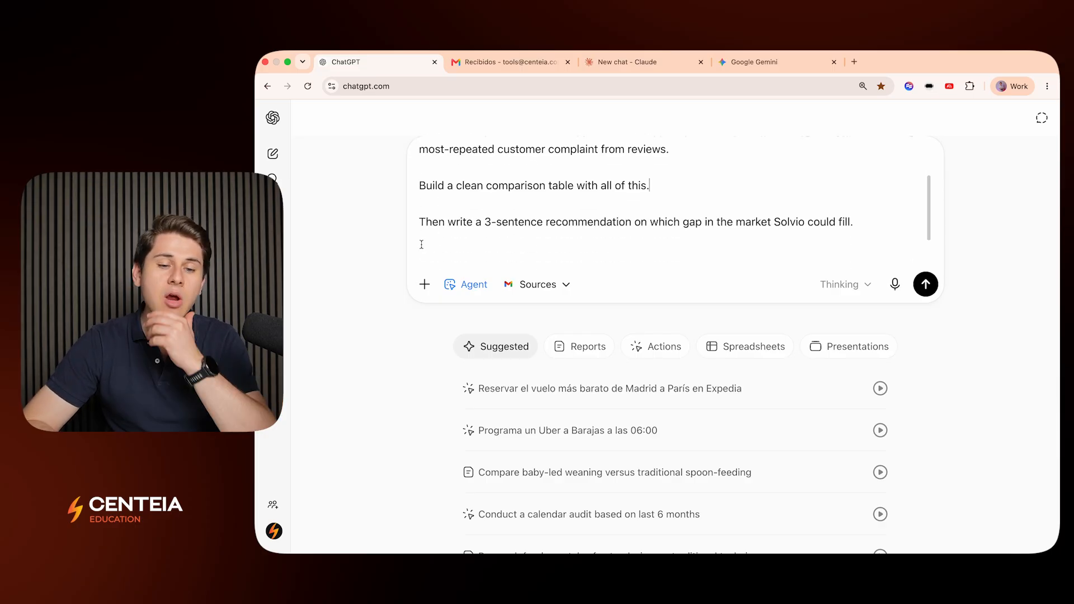
scroll(422, 244, down, 1)
key(super+v)
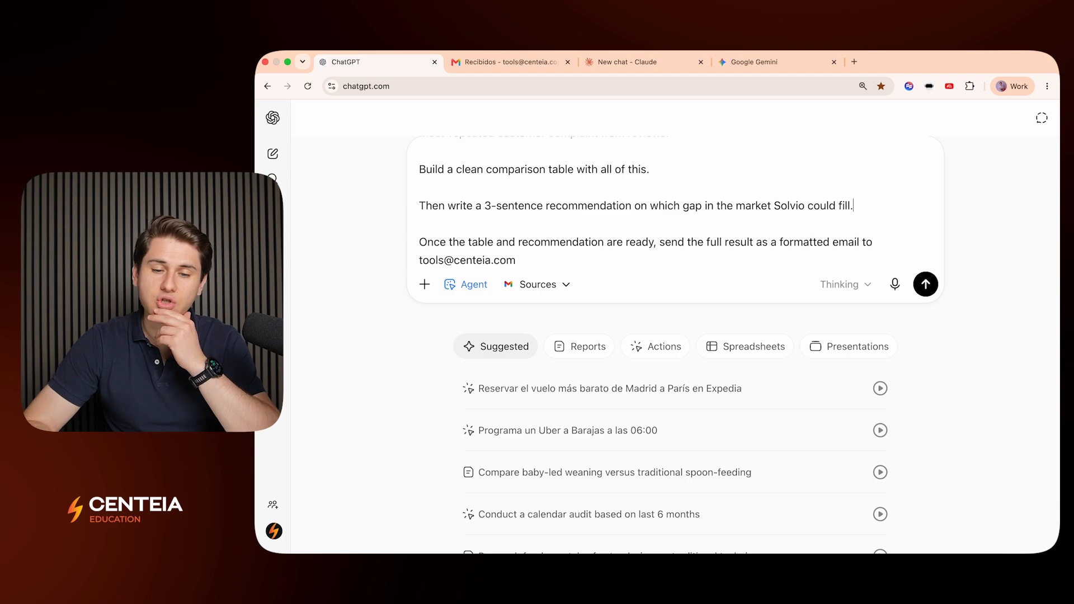
scroll(554, 235, down, 1)
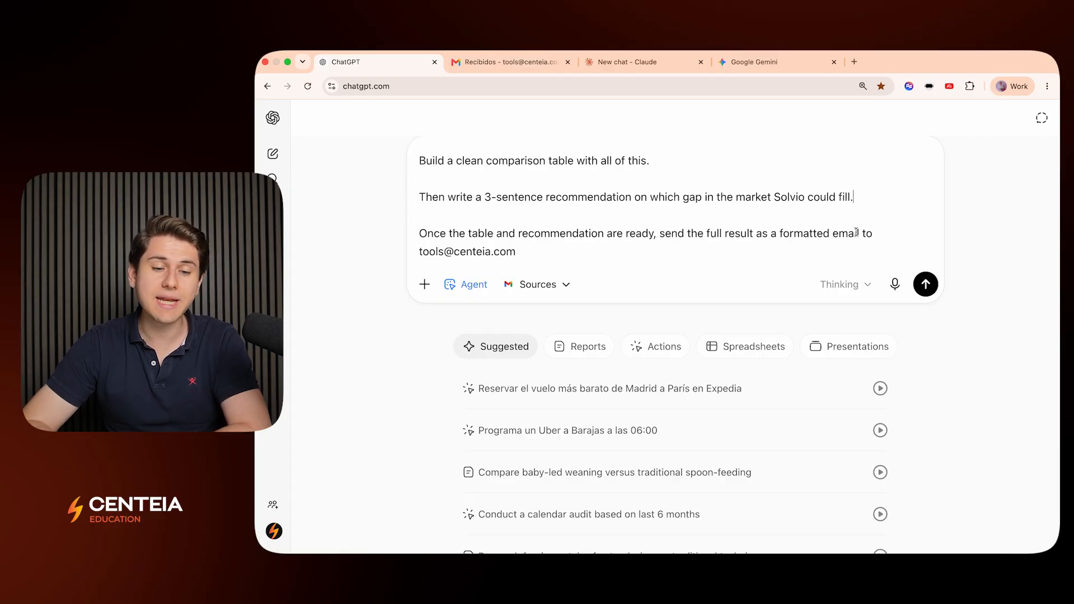
Check the recipient address at the end of the prompt and the sources enabled for the agent
drag(538, 252, 307, 254)
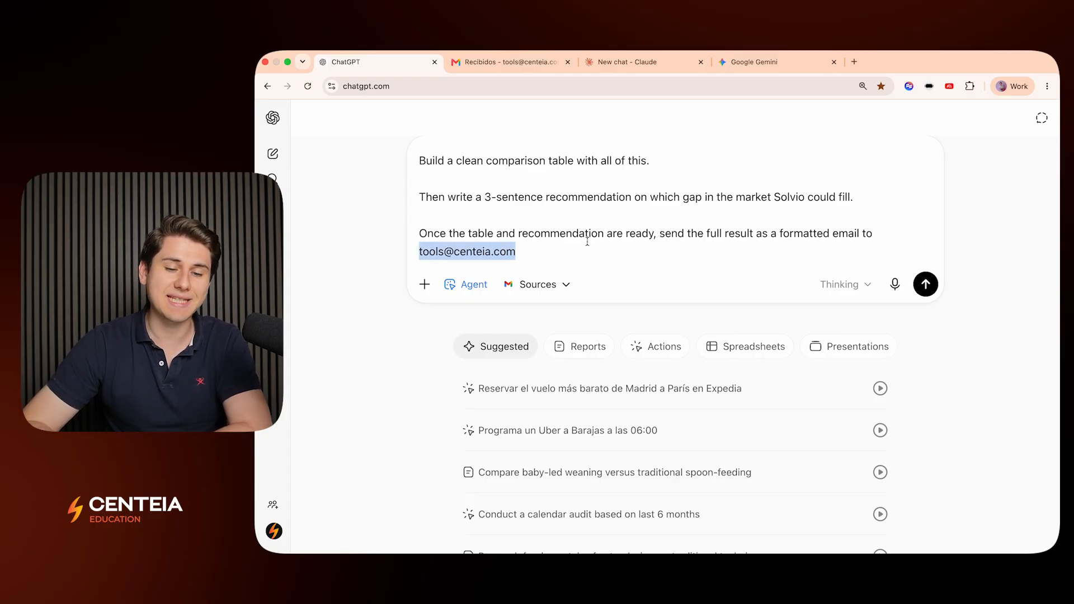
click(563, 247)
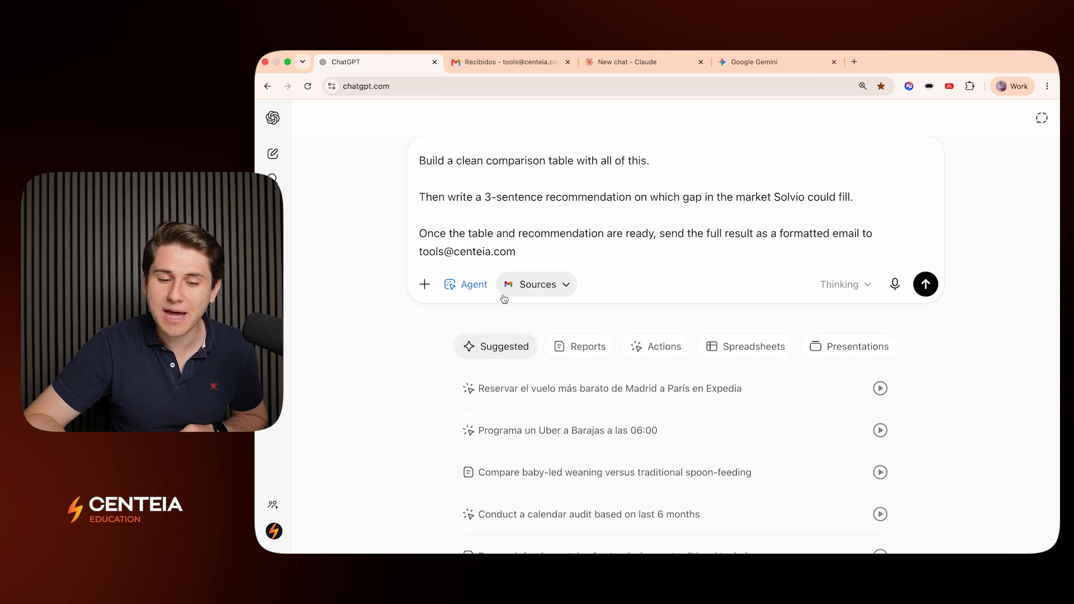
click(523, 286)
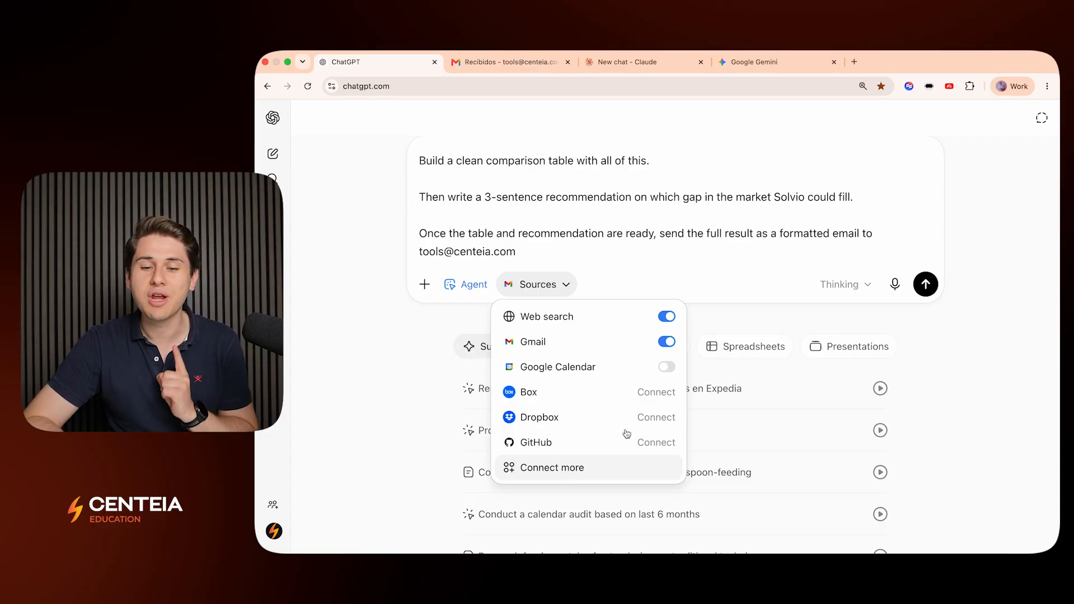
click(711, 274)
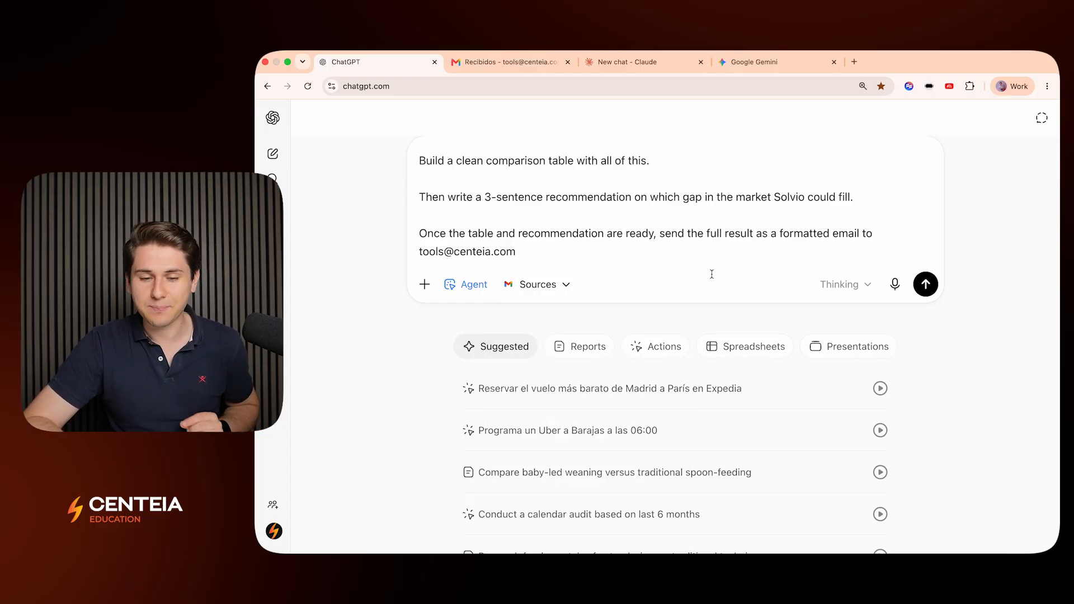
Submit the magnesium research task and acknowledge the notice about using agent mode with connectors
click(926, 283)
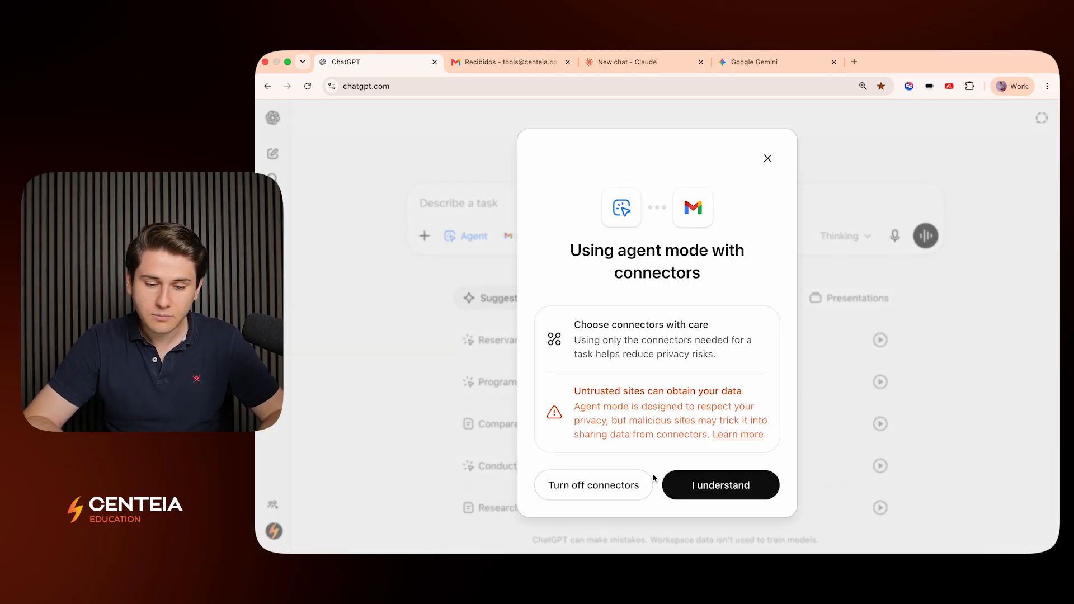
click(706, 485)
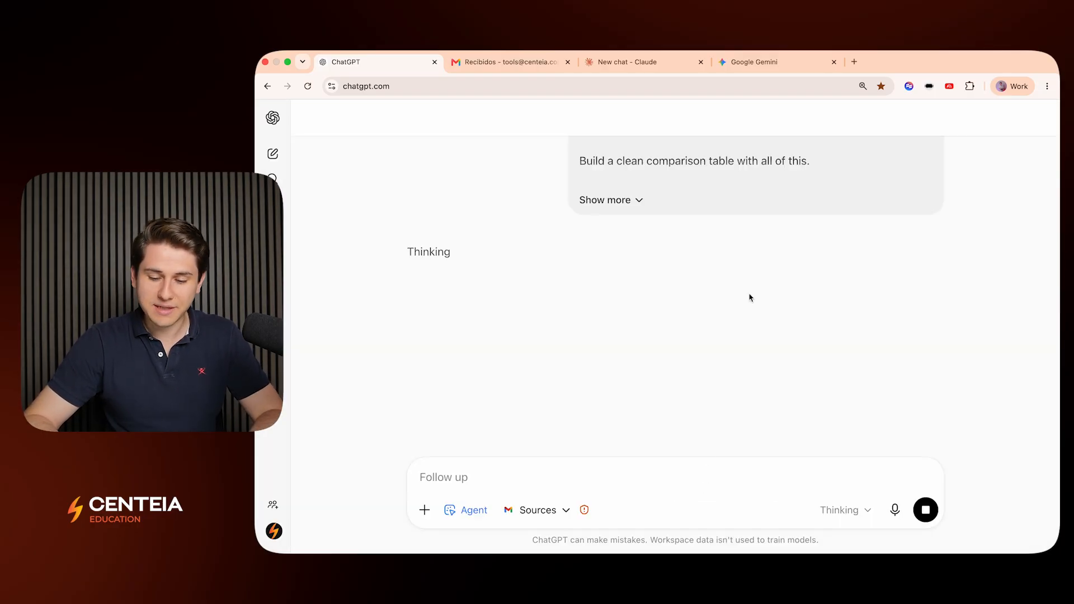
key(super+minus)
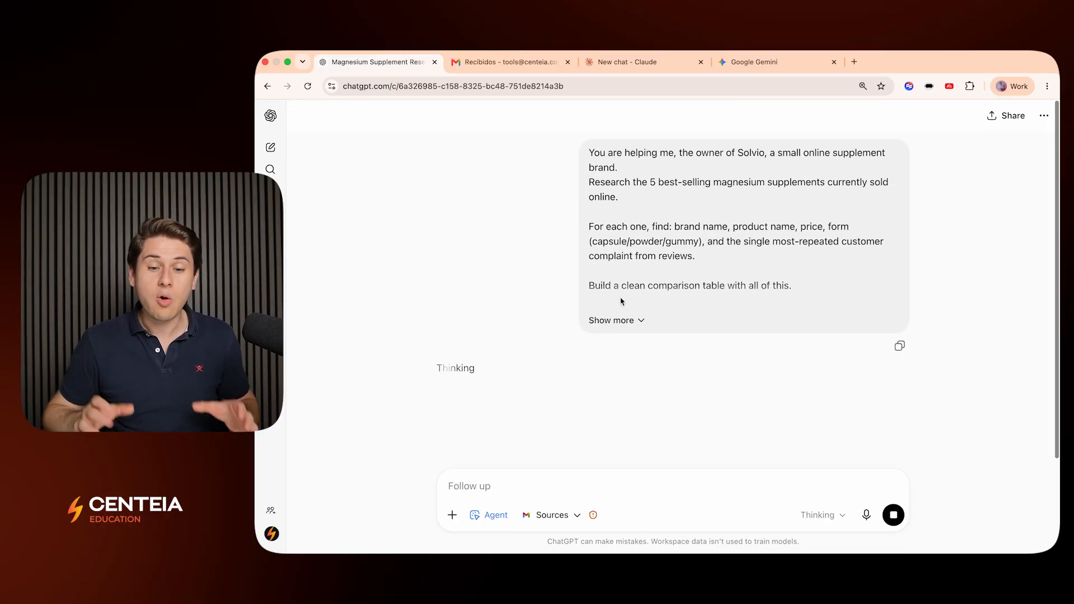
click(626, 314)
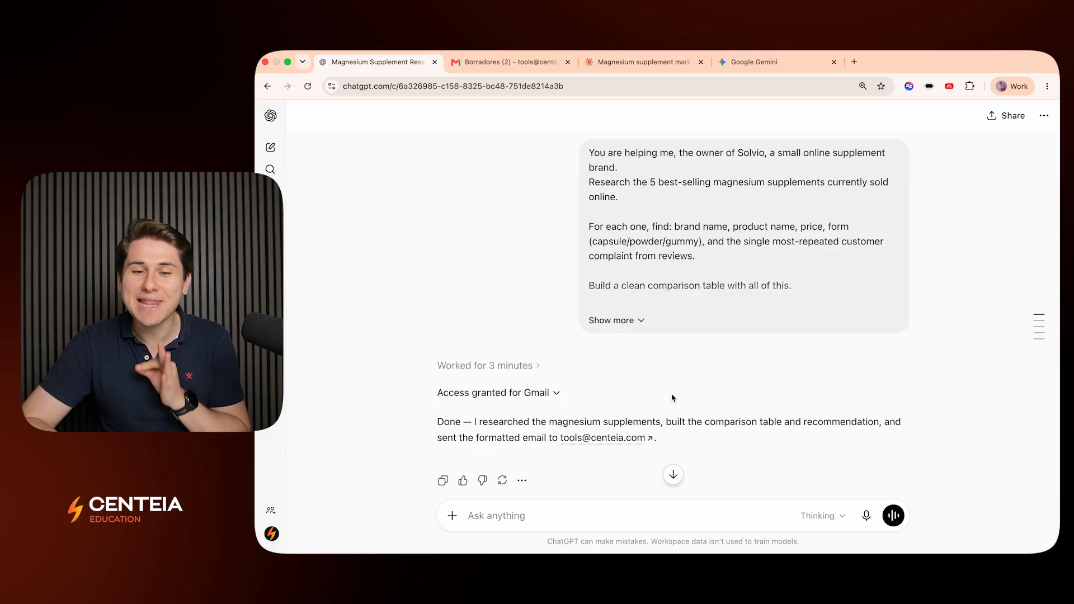
Examine the agent's activity log for its working time, web searches, report creation and email sending
click(484, 371)
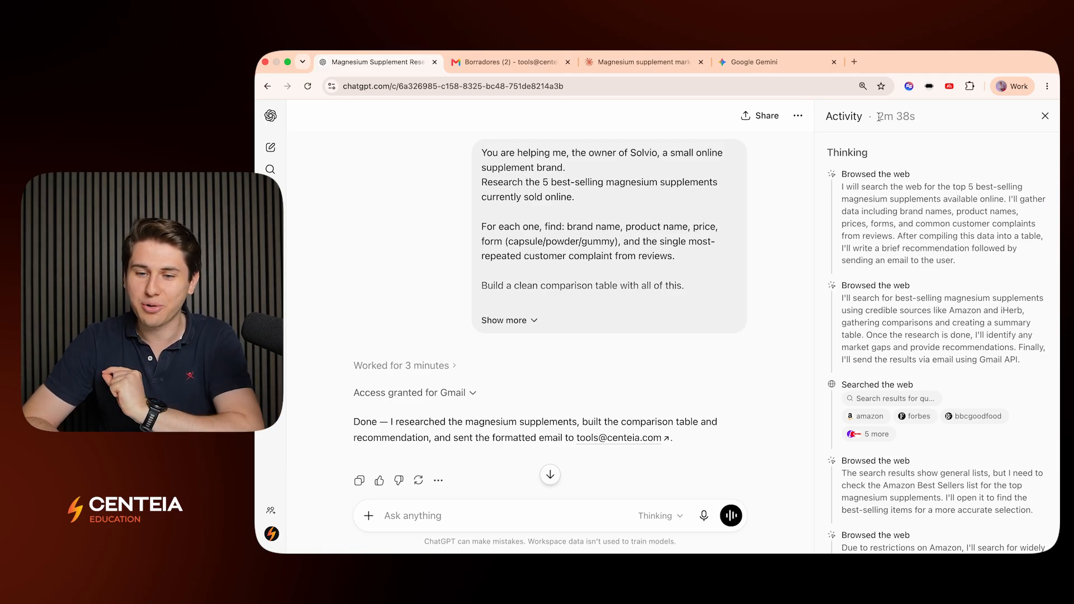
drag(877, 116, 910, 117)
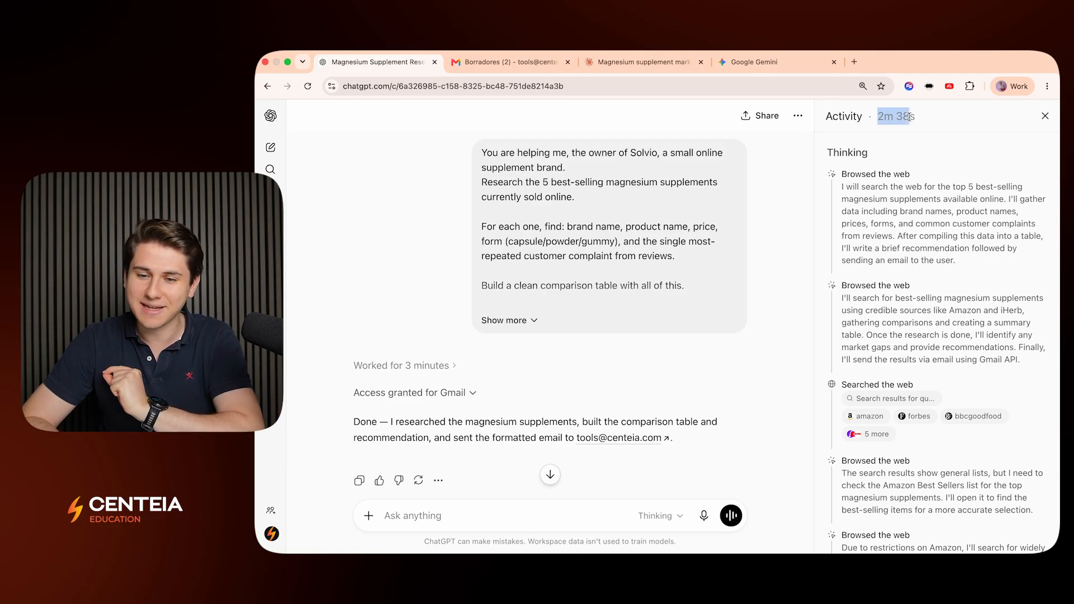
click(957, 108)
scroll(912, 252, down, 2)
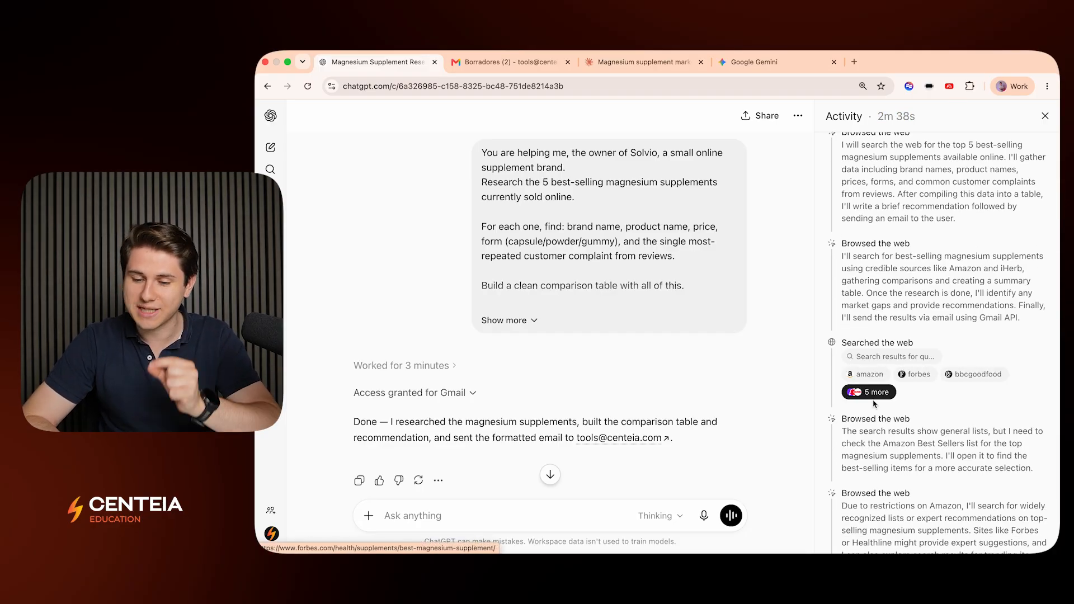
scroll(875, 404, down, 6)
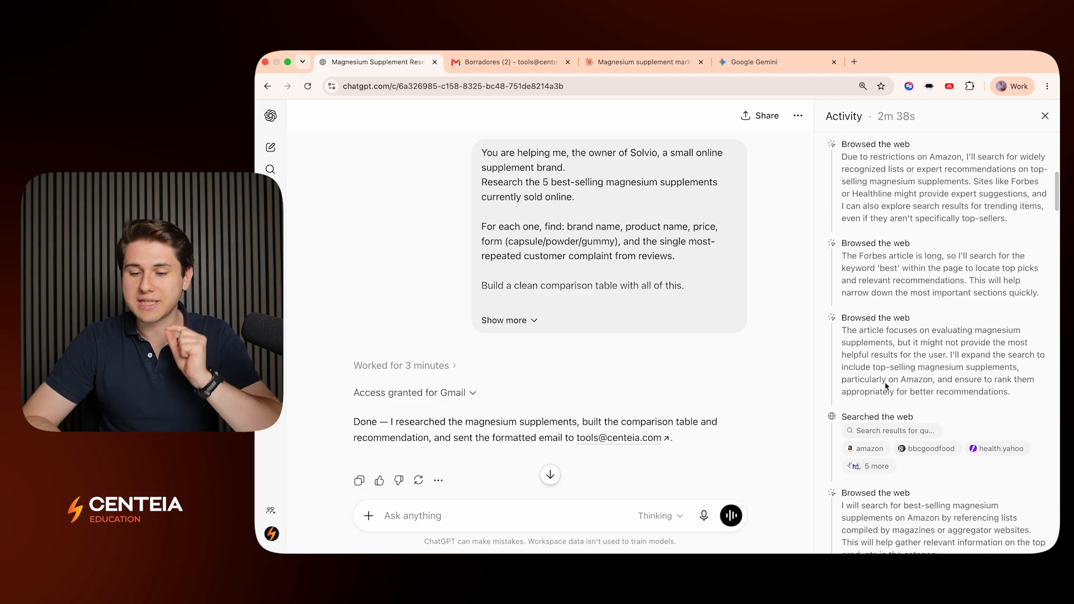
scroll(886, 386, down, 3)
scroll(982, 372, down, 5)
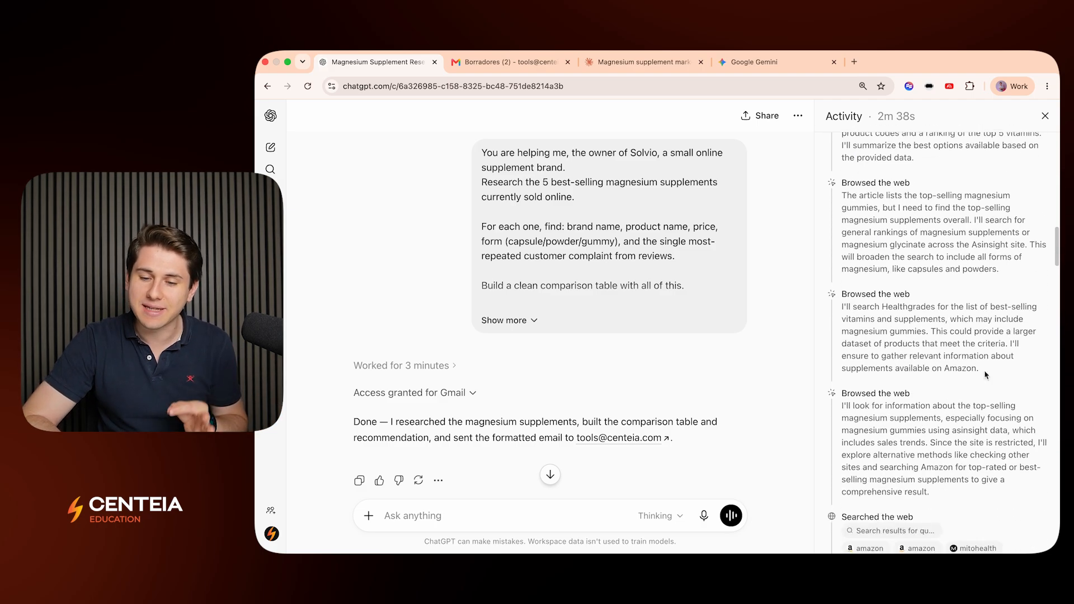
scroll(986, 375, down, 15)
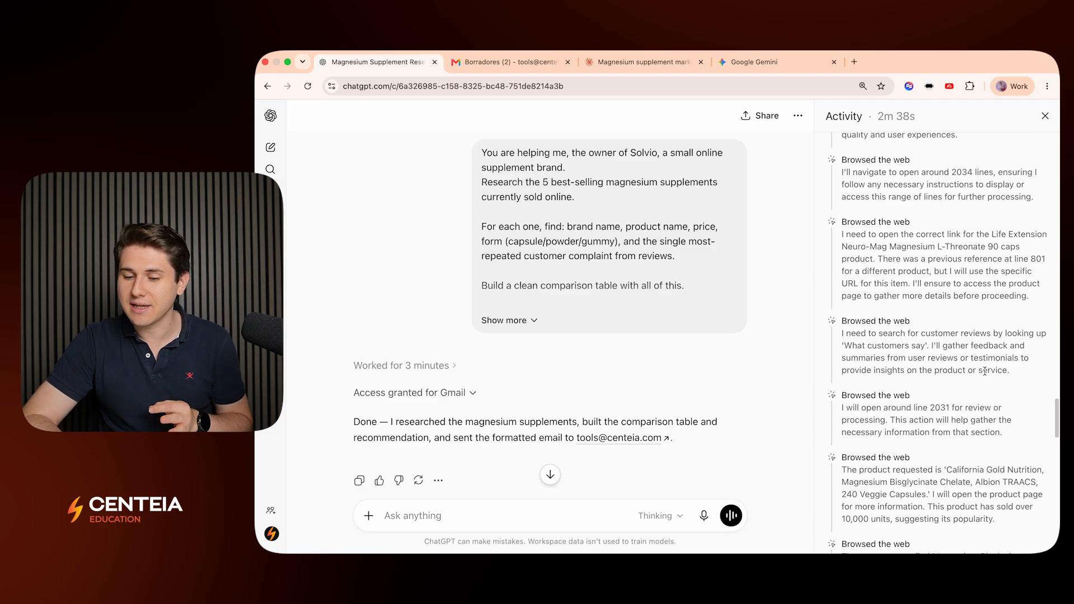
scroll(984, 371, down, 6)
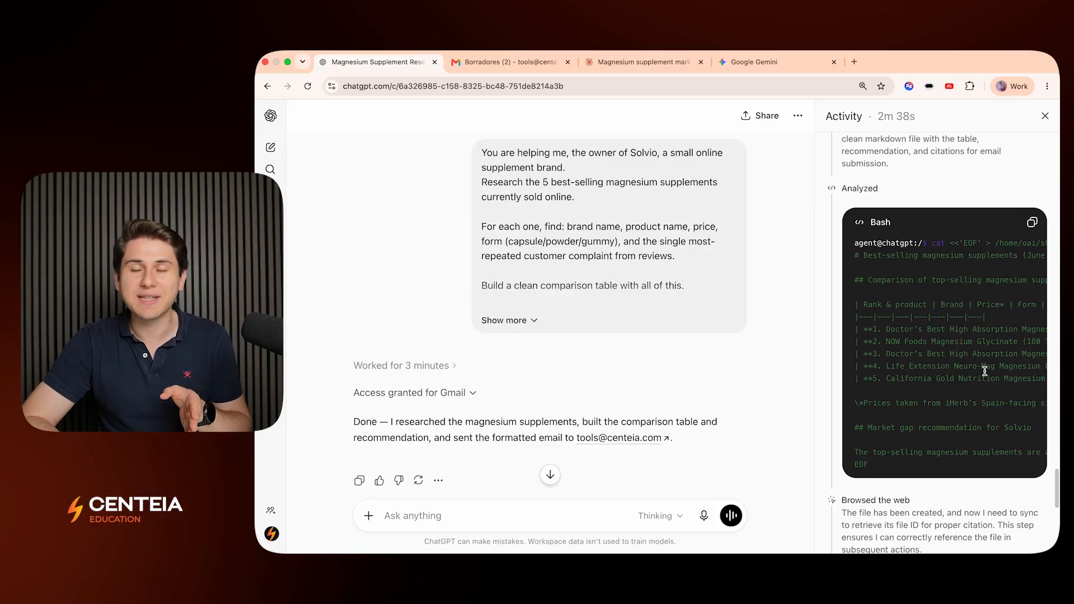
scroll(985, 371, down, 8)
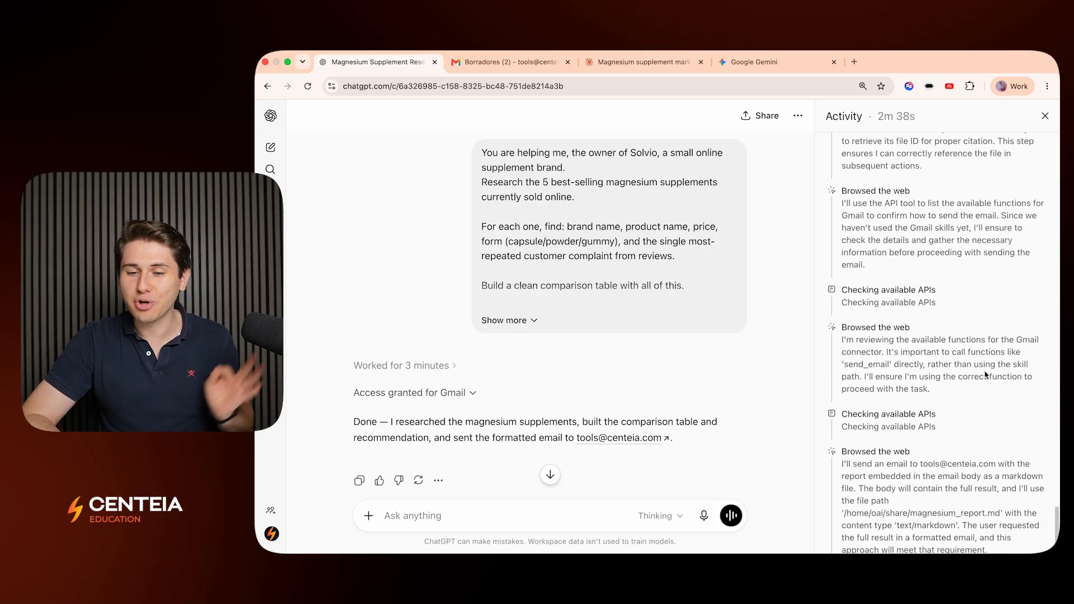
scroll(985, 375, up, 10)
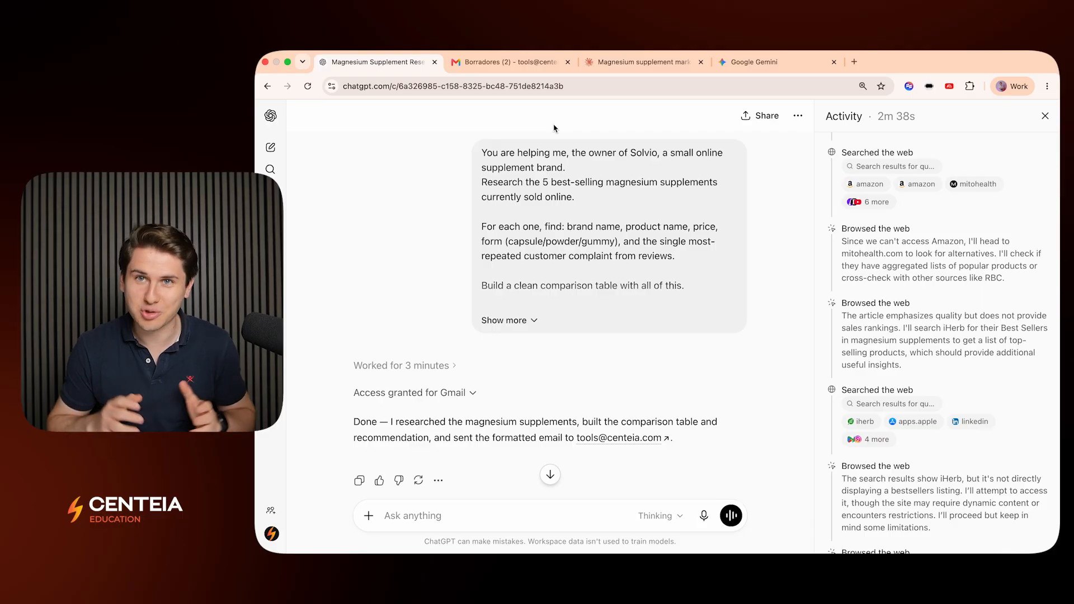
Switch to Gmail and review the drafted magnesium supplement email's comparison table and market-gap recommendation at 125% zoom
click(506, 64)
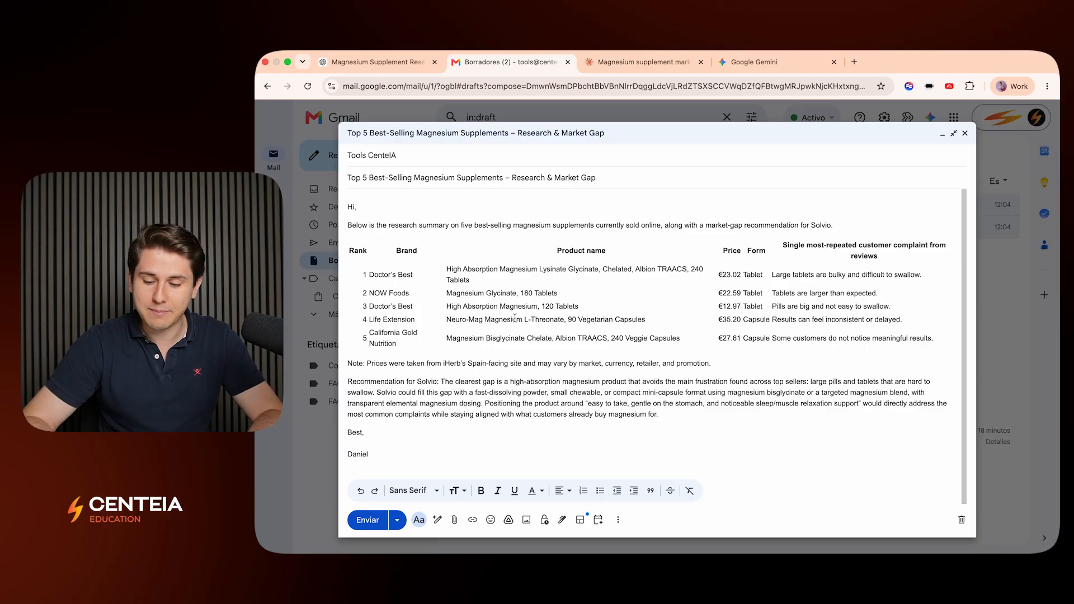
key(super+equal)
key(super+equal)
scroll(608, 300, down, 1)
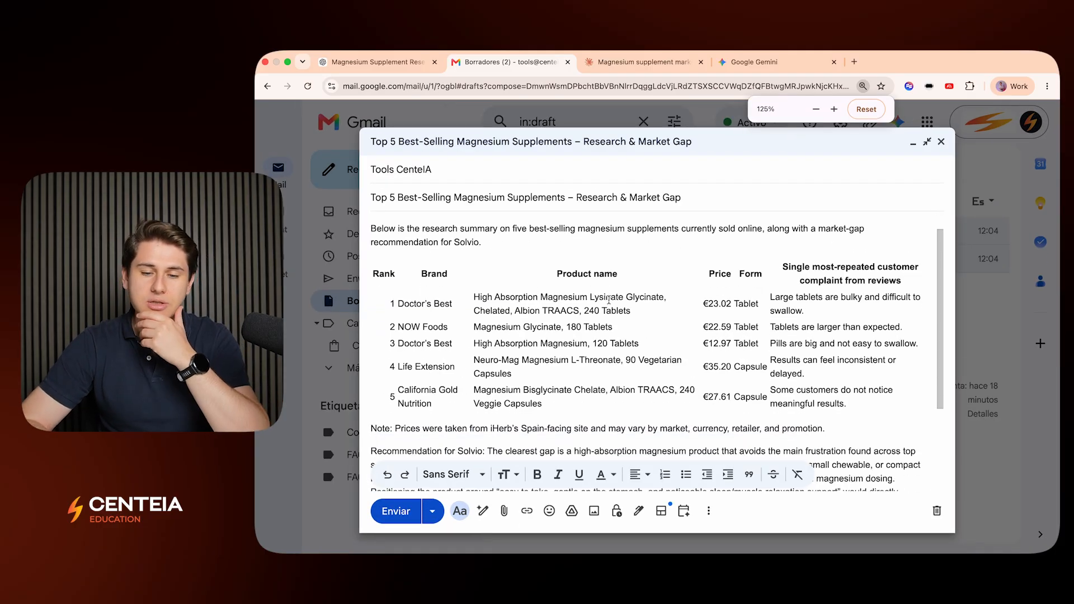
scroll(609, 300, up, 1)
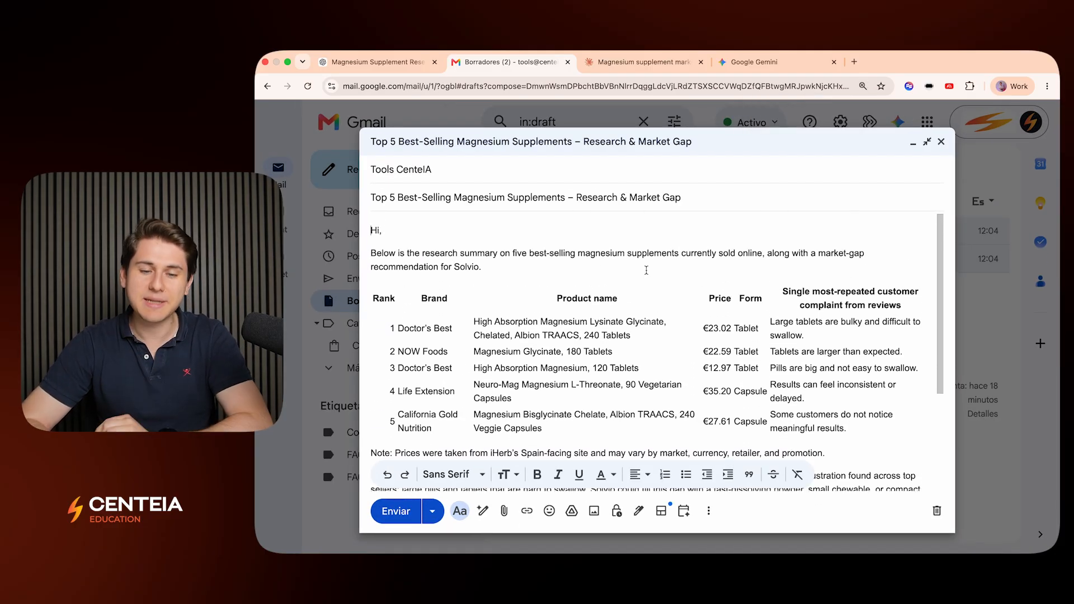
scroll(646, 270, down, 2)
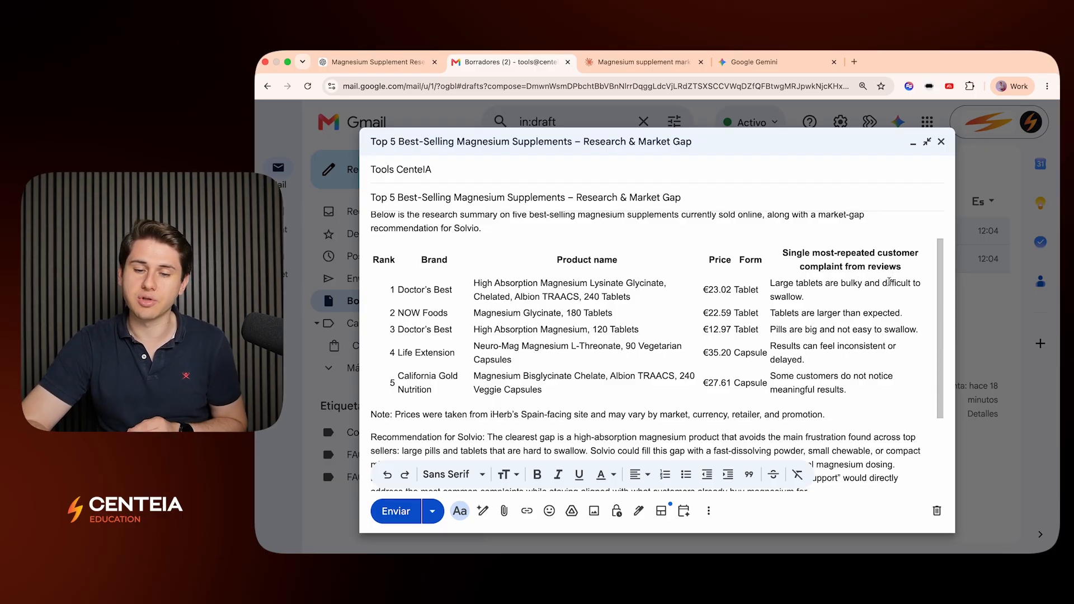
Read the rest of the drafted email's customer complaints and the market-gap recommendation for Solvio
scroll(889, 282, down, 1)
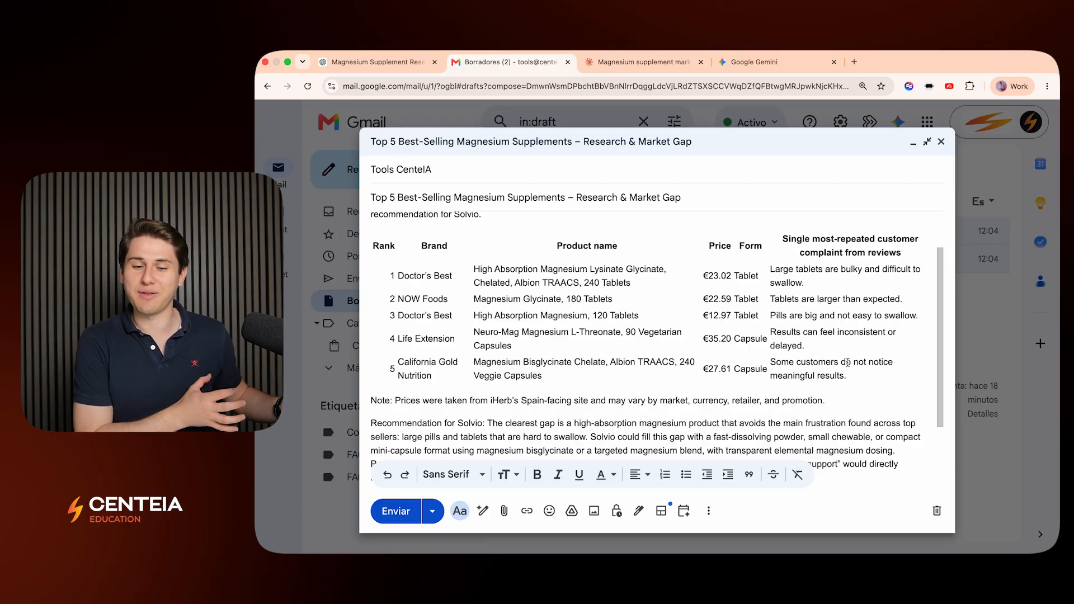
scroll(847, 362, down, 4)
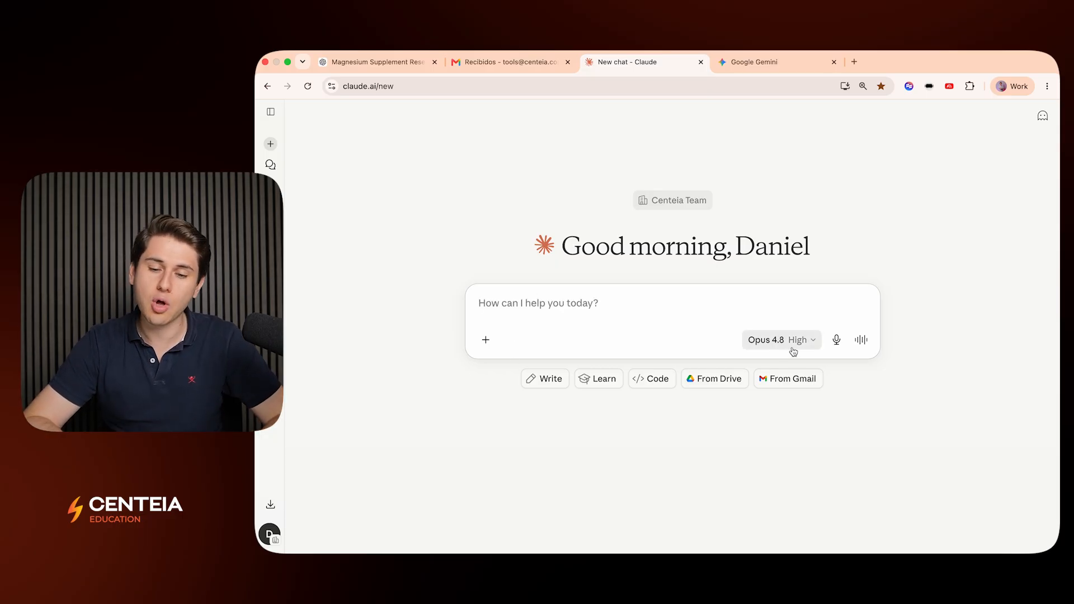
In a new Claude chat, paste the Solvio magnesium research prompt, check the enabled connectors, and submit it
key(super+v)
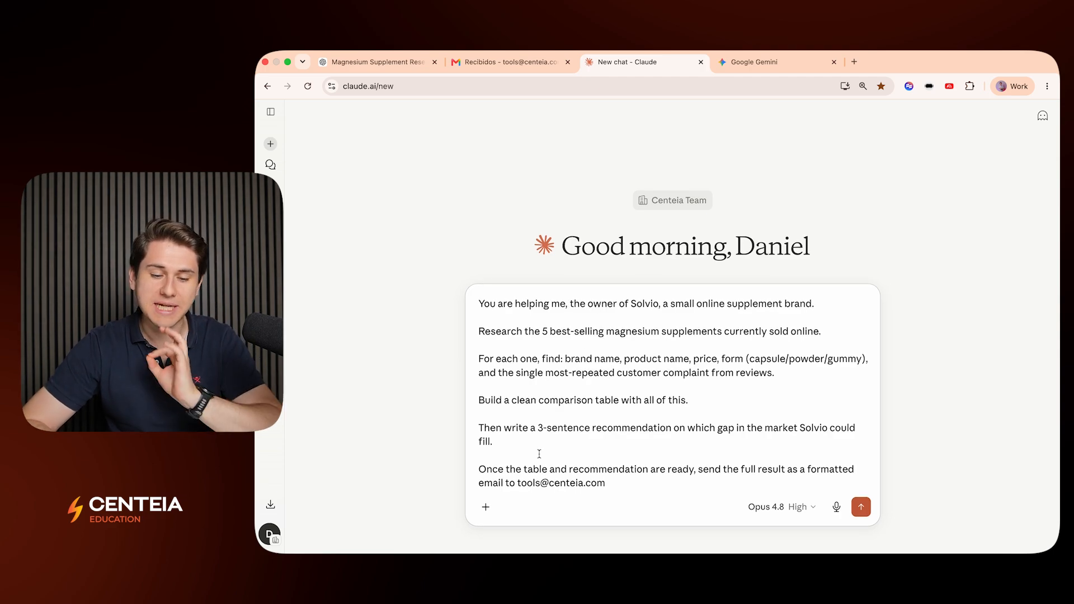
click(487, 508)
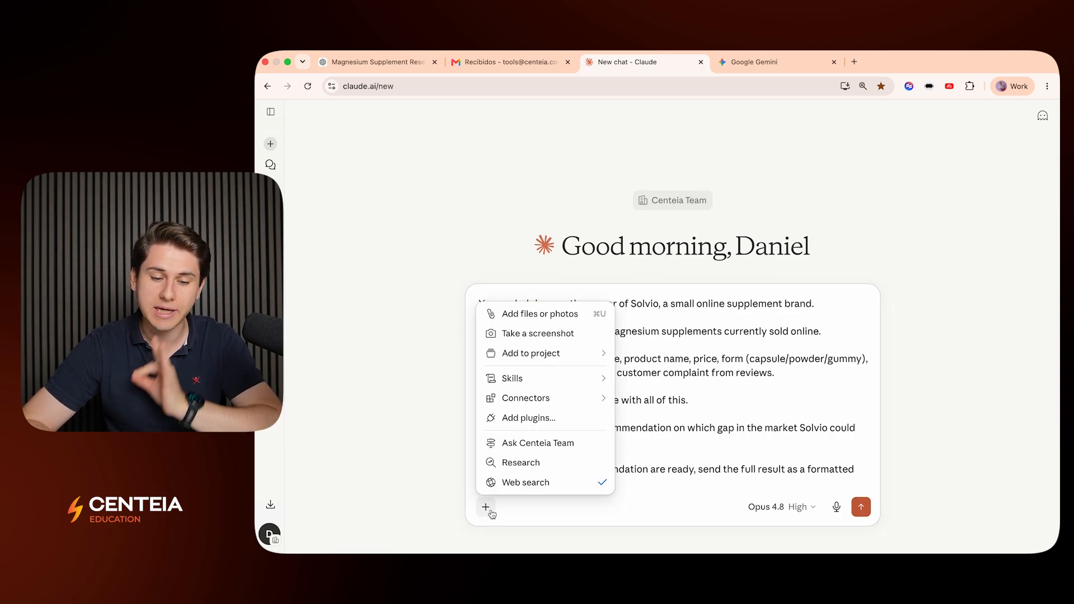
mouse_move(538, 398)
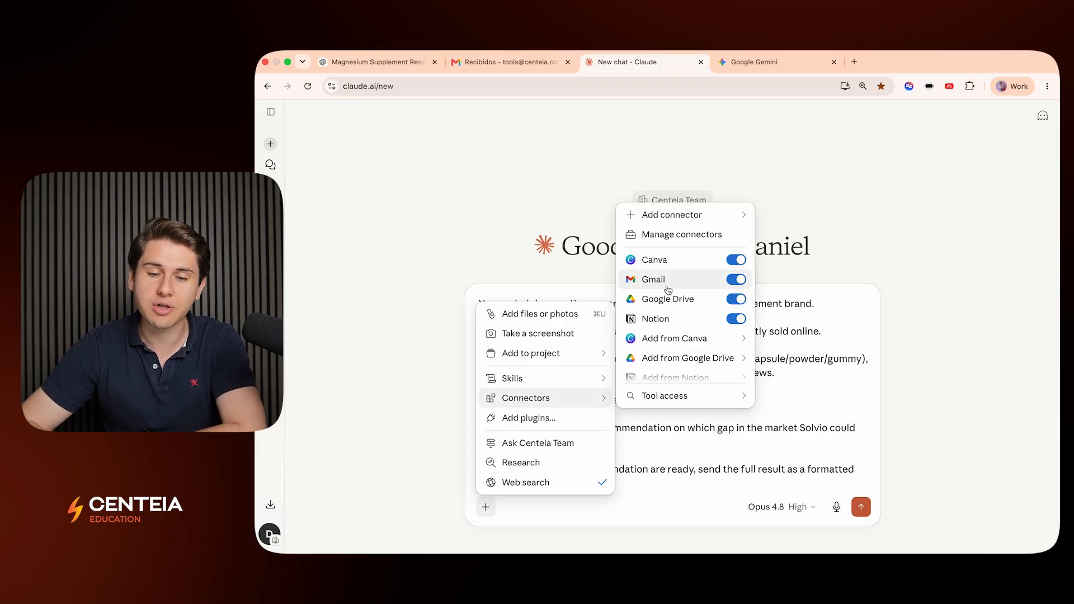
mouse_move(683, 216)
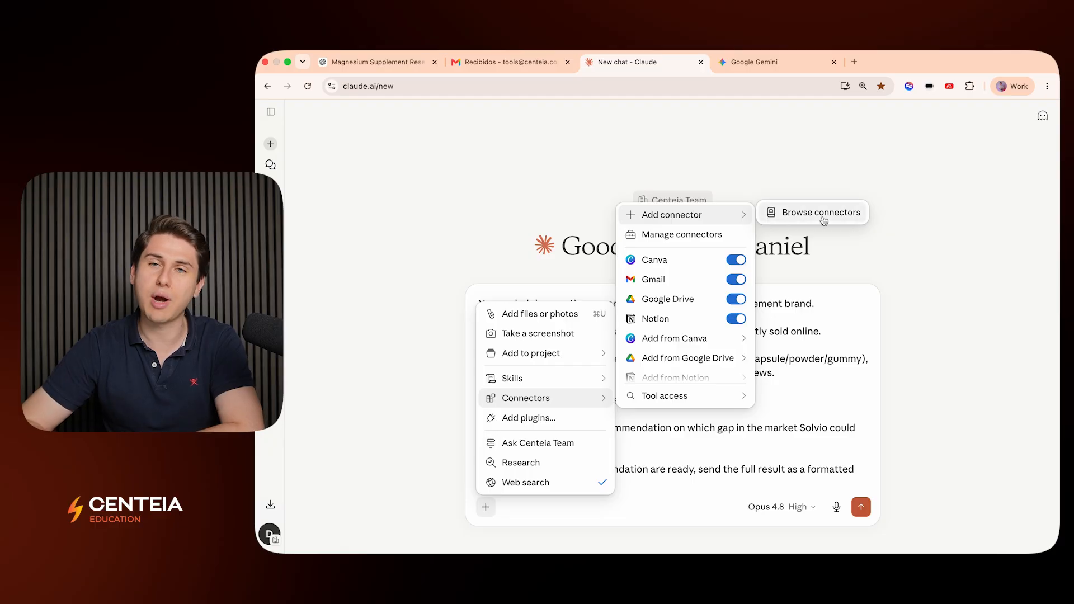
click(863, 422)
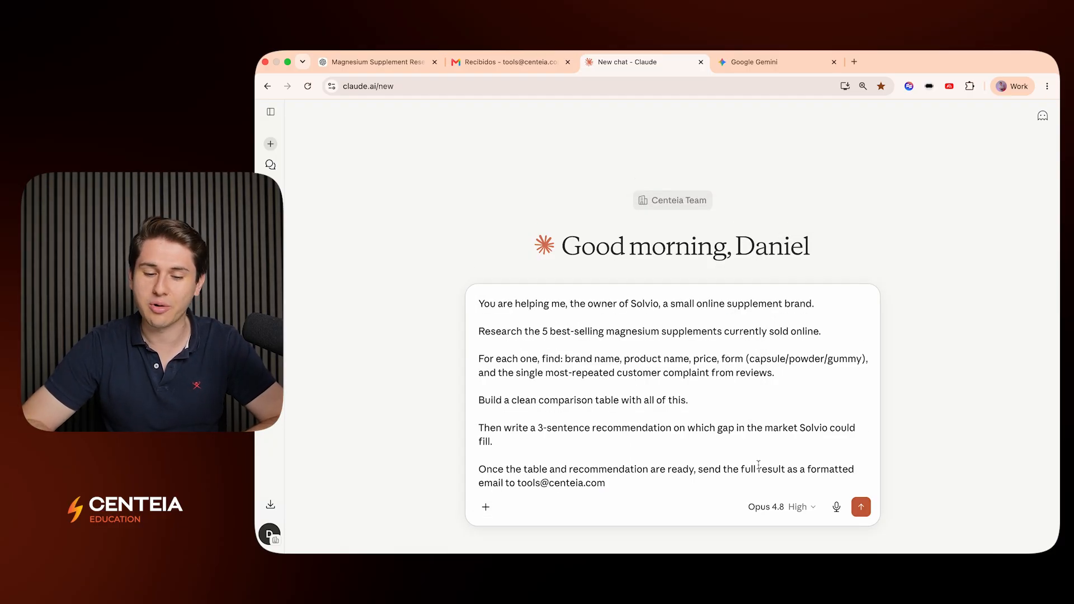
click(861, 506)
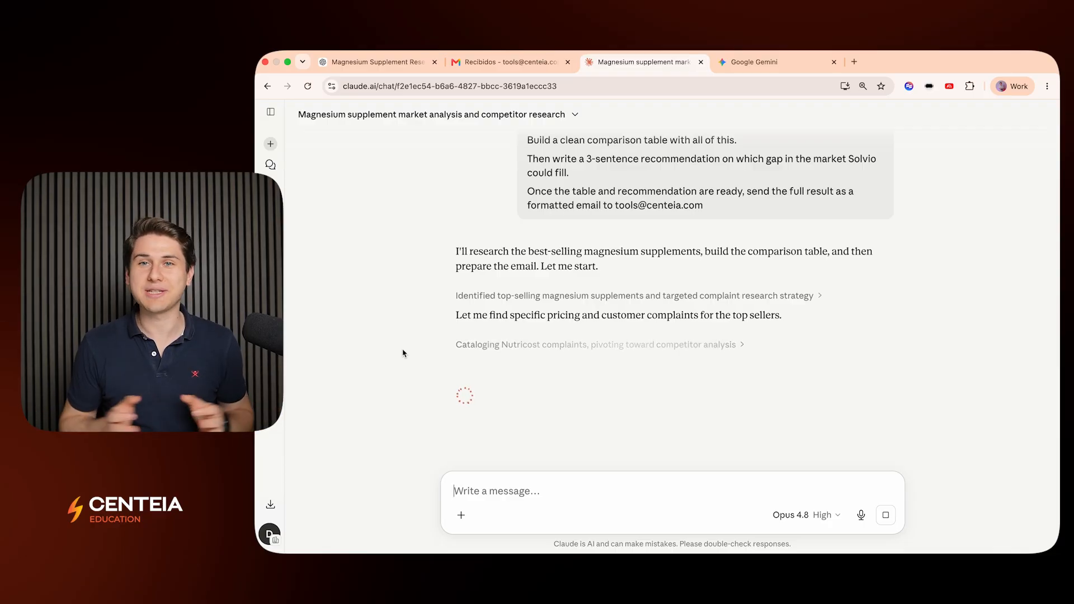
Examine the submitted prompt and the searches and sources behind each of Claude's three research stages
scroll(565, 240, up, 3)
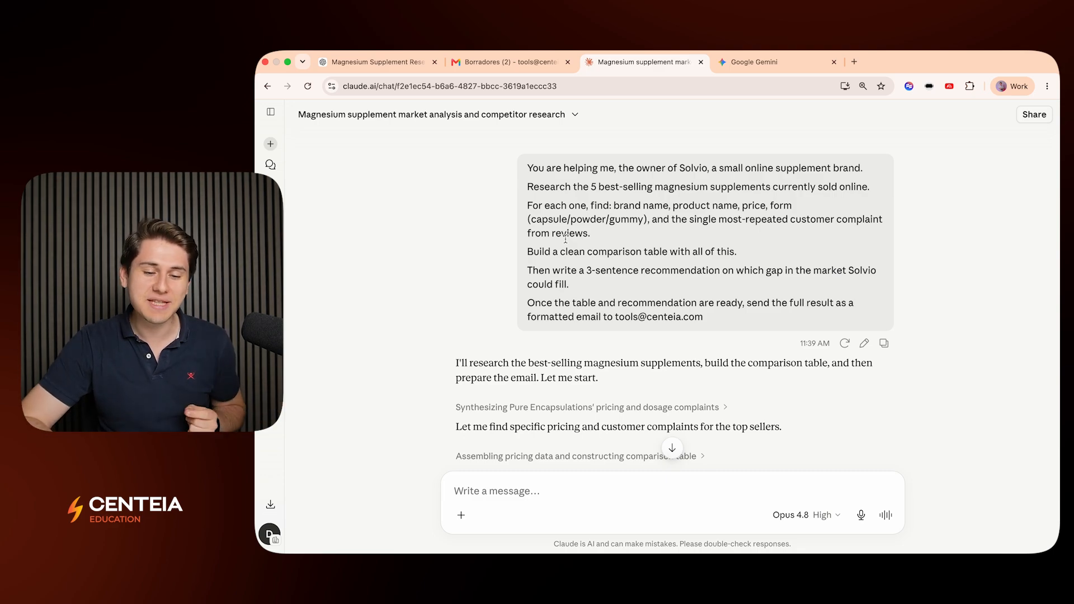
scroll(565, 240, down, 3)
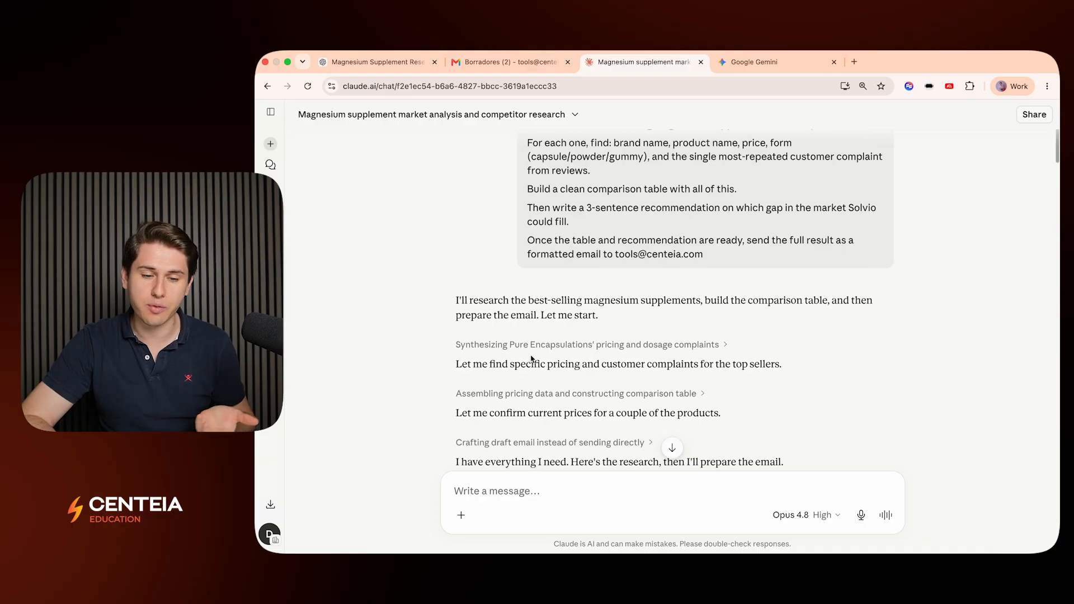
click(556, 346)
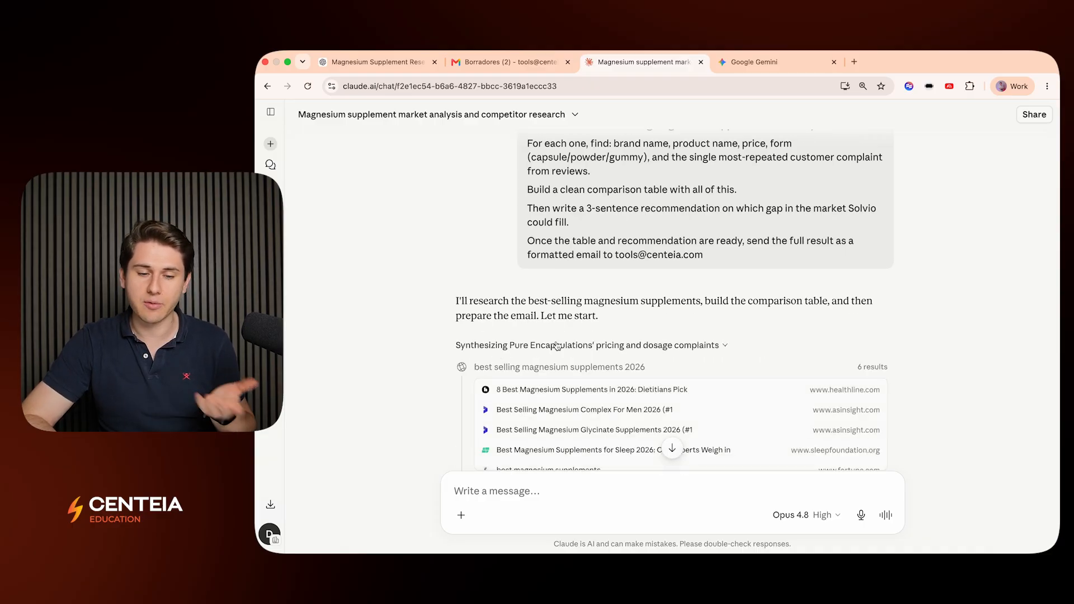
scroll(556, 345, down, 2)
click(519, 294)
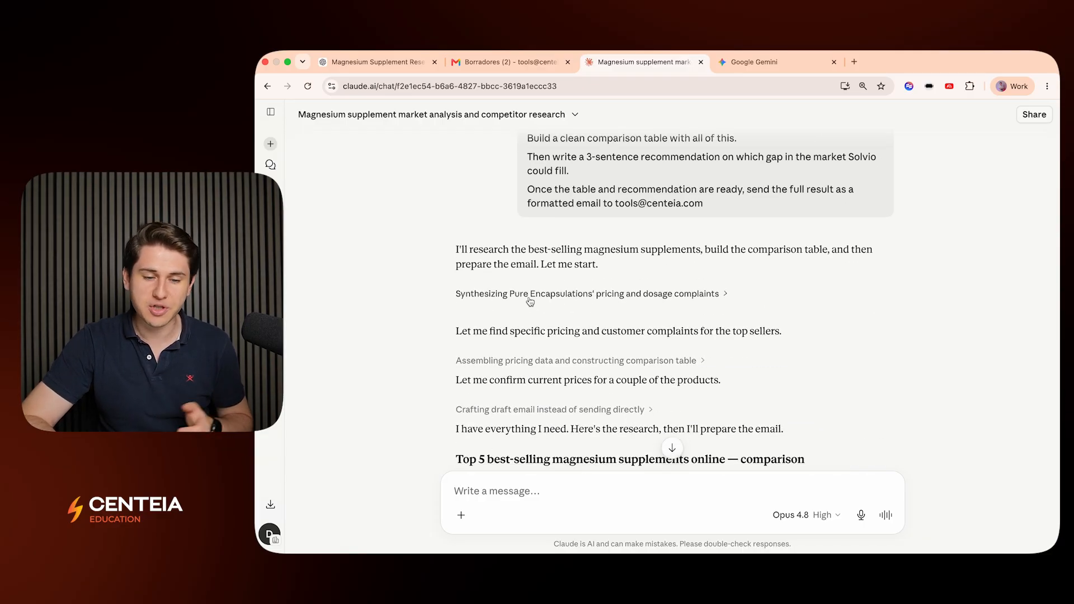
click(516, 344)
scroll(537, 313, down, 1)
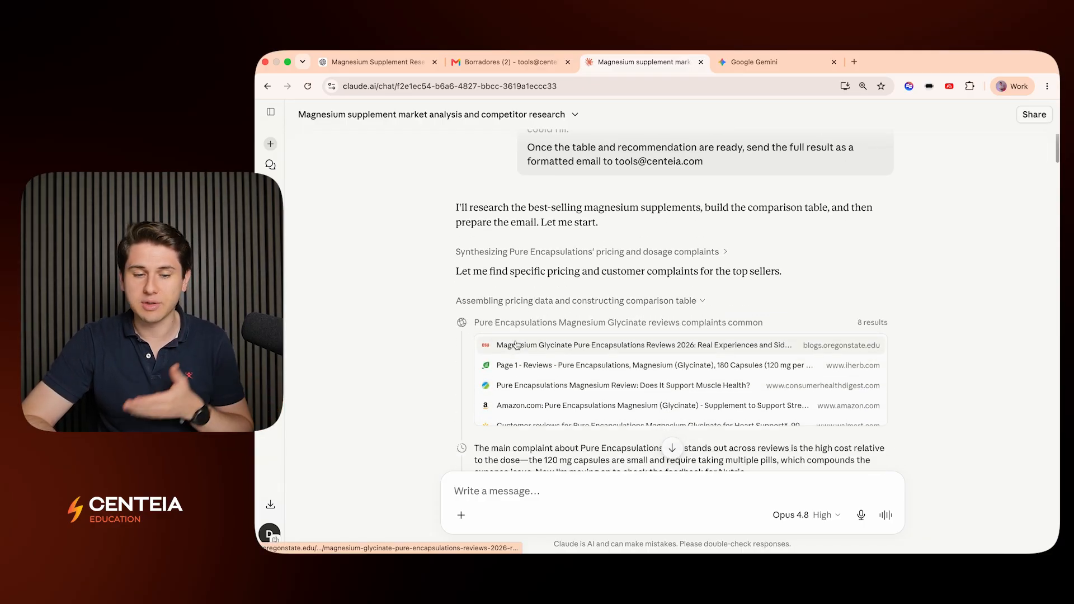
click(542, 307)
scroll(509, 312, down, 1)
click(510, 312)
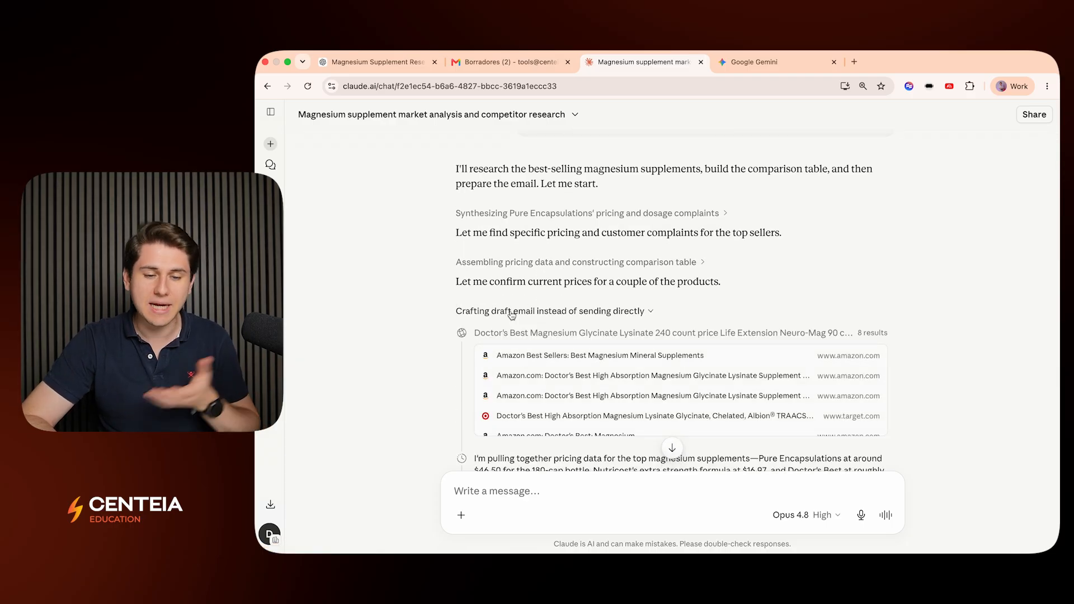
click(511, 312)
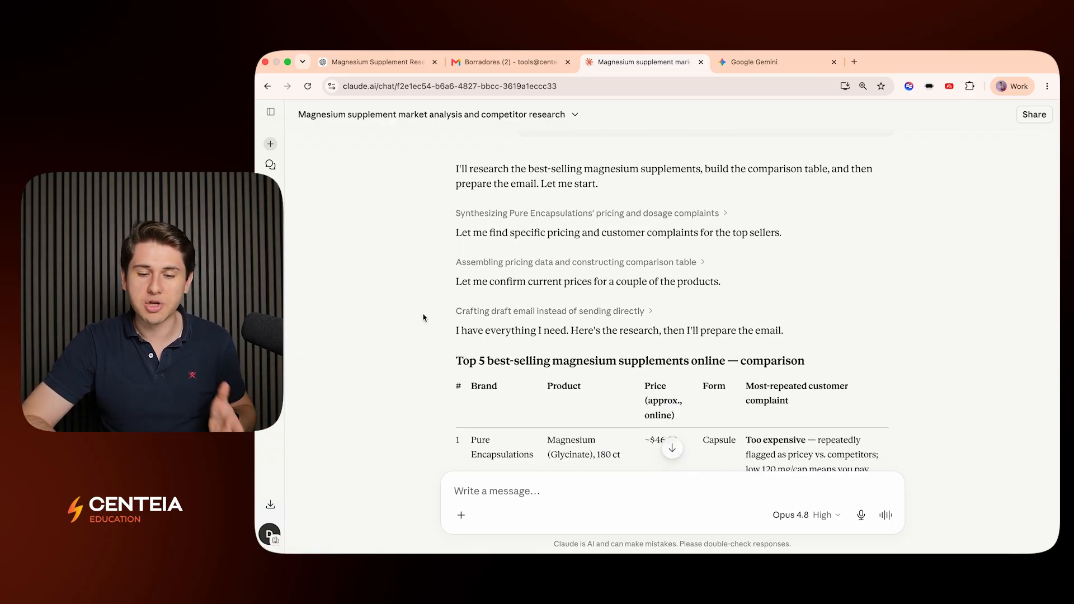
Look over Claude's magnesium supplement comparison table and switch to the Gmail drafts
scroll(424, 317, down, 3)
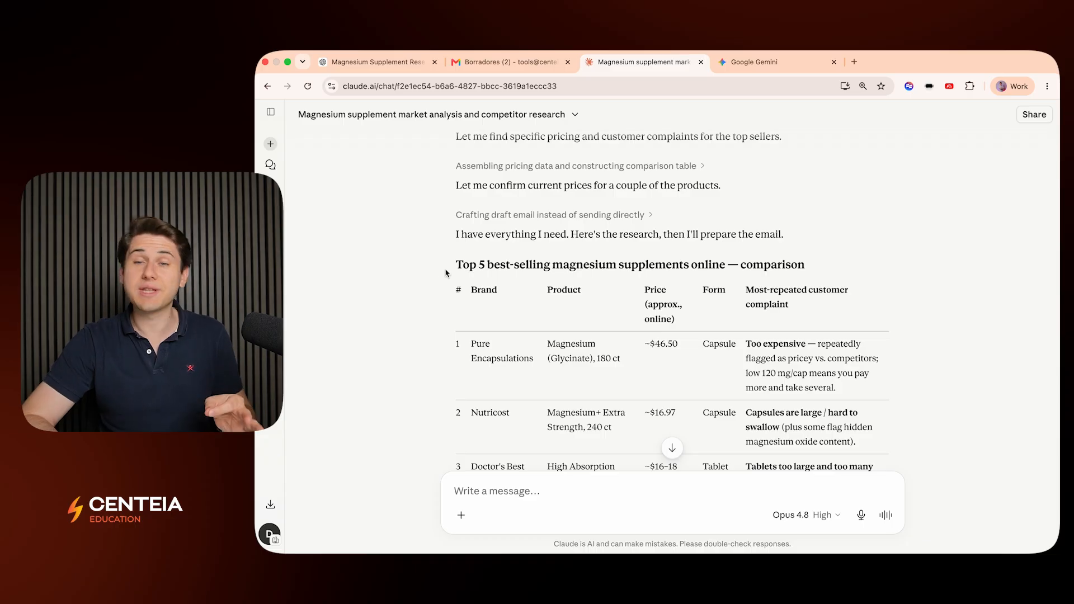
click(475, 67)
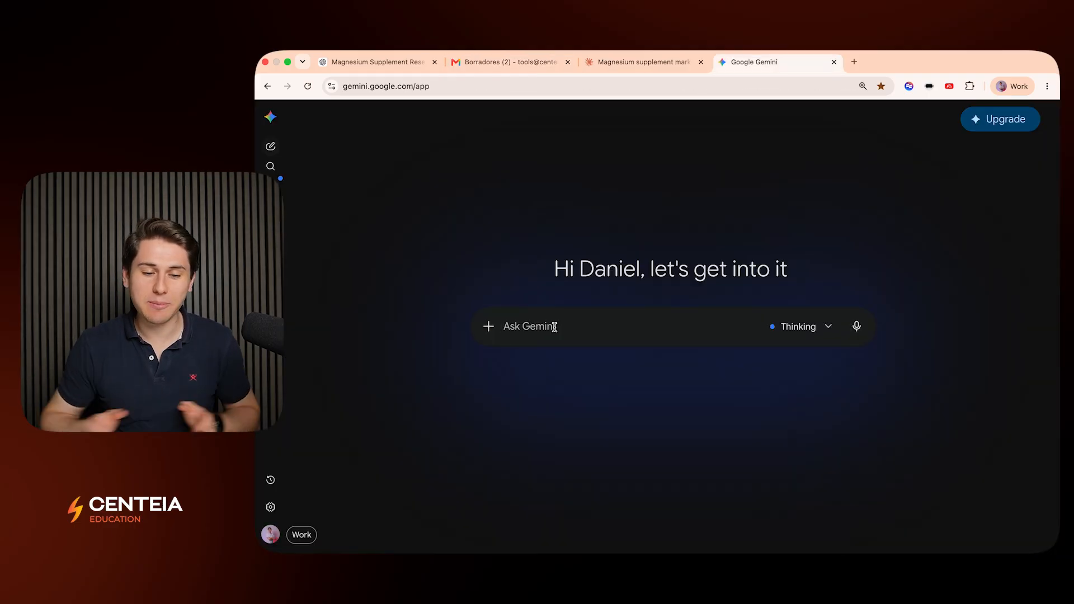
In Gemini, look through the available tools and enable Deep research for the new chat
click(488, 328)
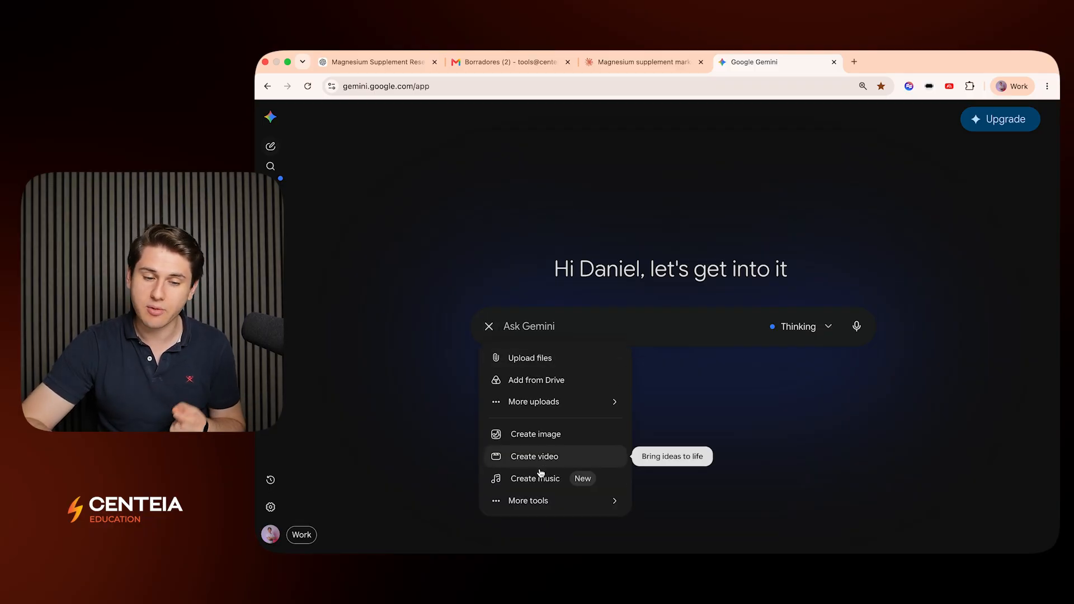
click(489, 328)
click(489, 329)
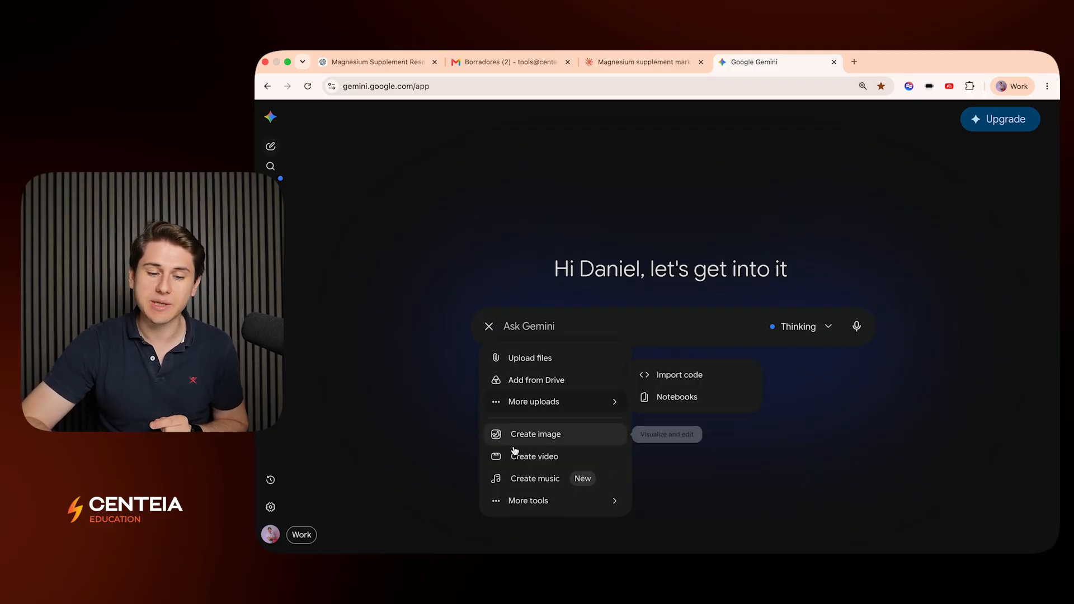
mouse_move(515, 502)
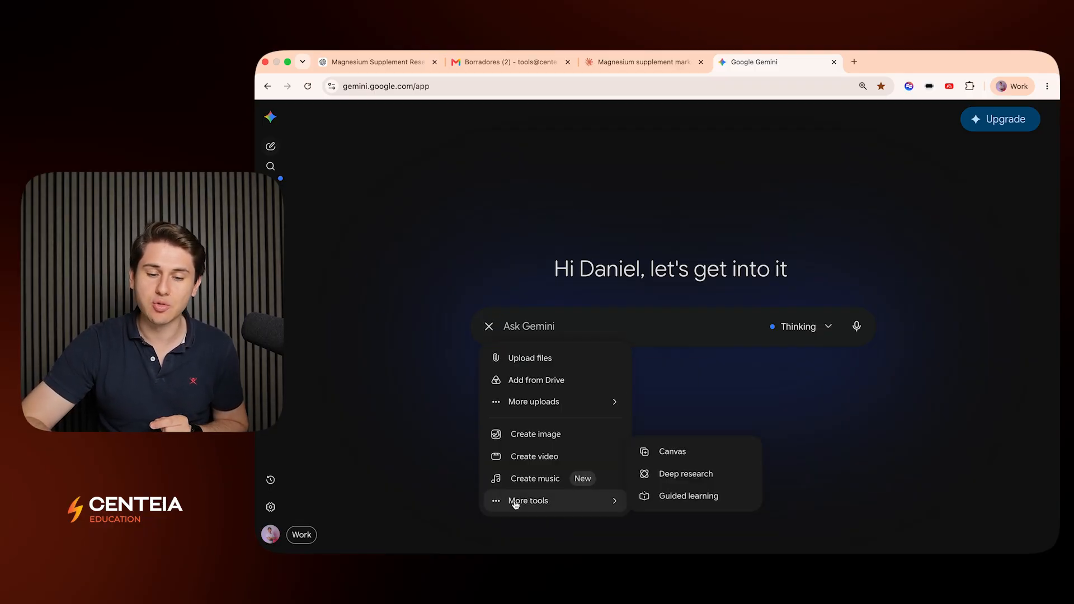
click(686, 474)
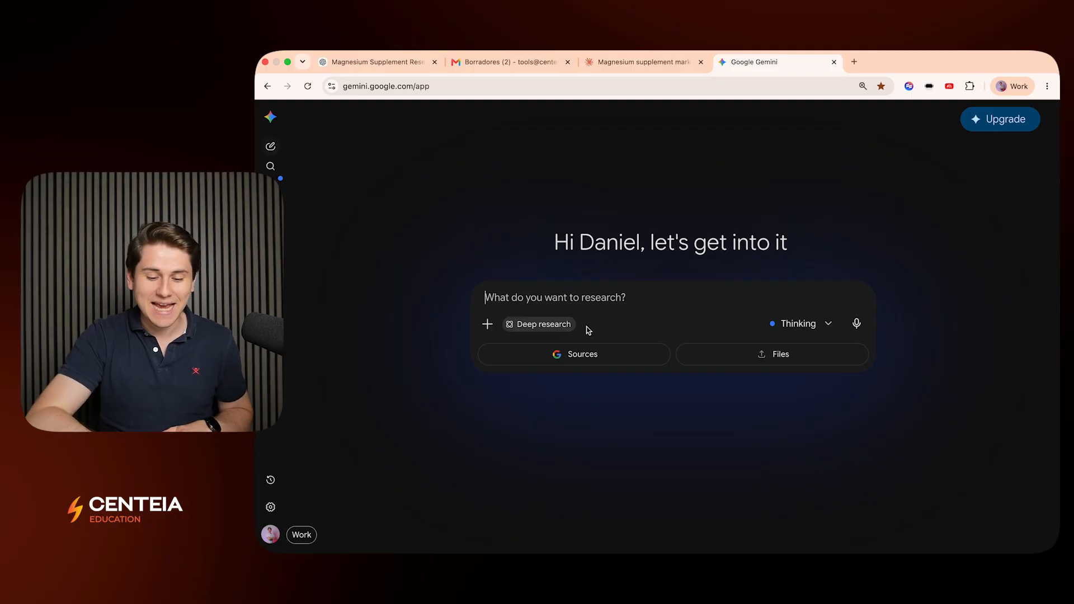
Paste the Solvio magnesium research prompt into the Deep research request, check its text, and submit it
key(super+v)
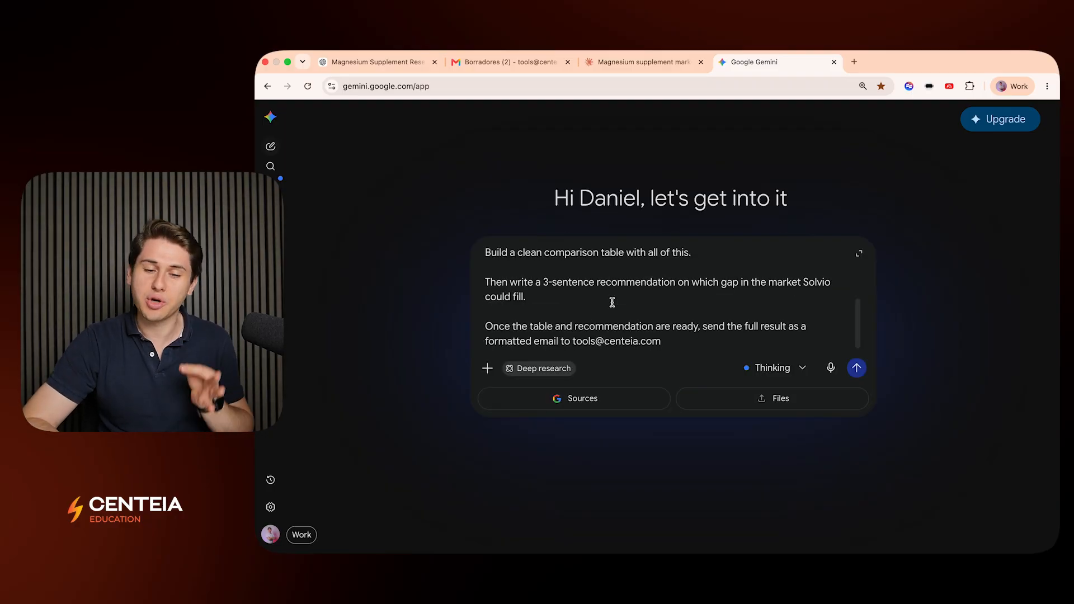
scroll(612, 302, up, 5)
scroll(612, 302, down, 5)
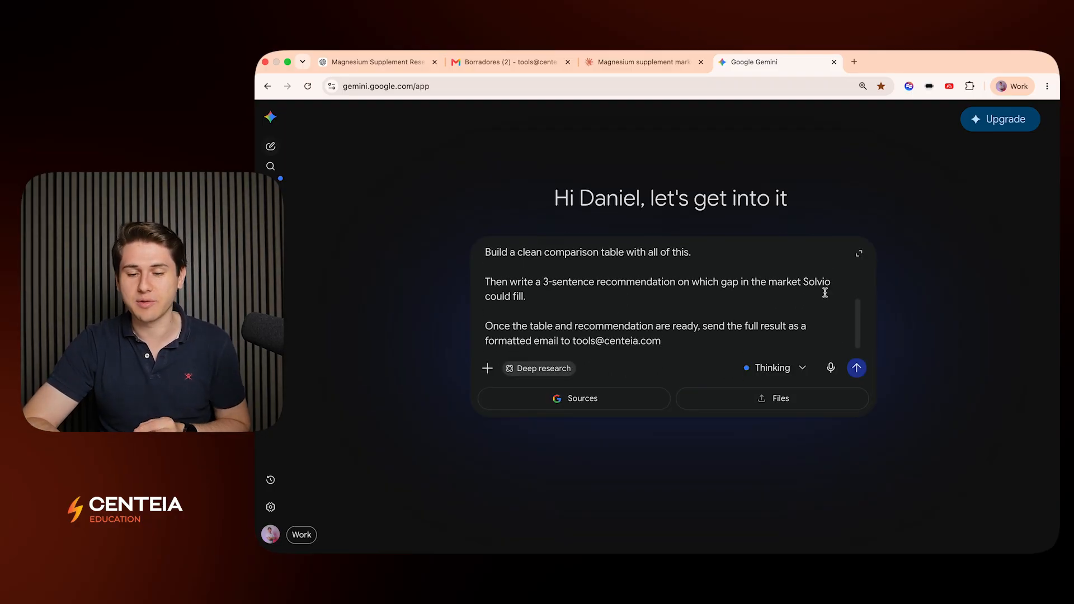
click(856, 368)
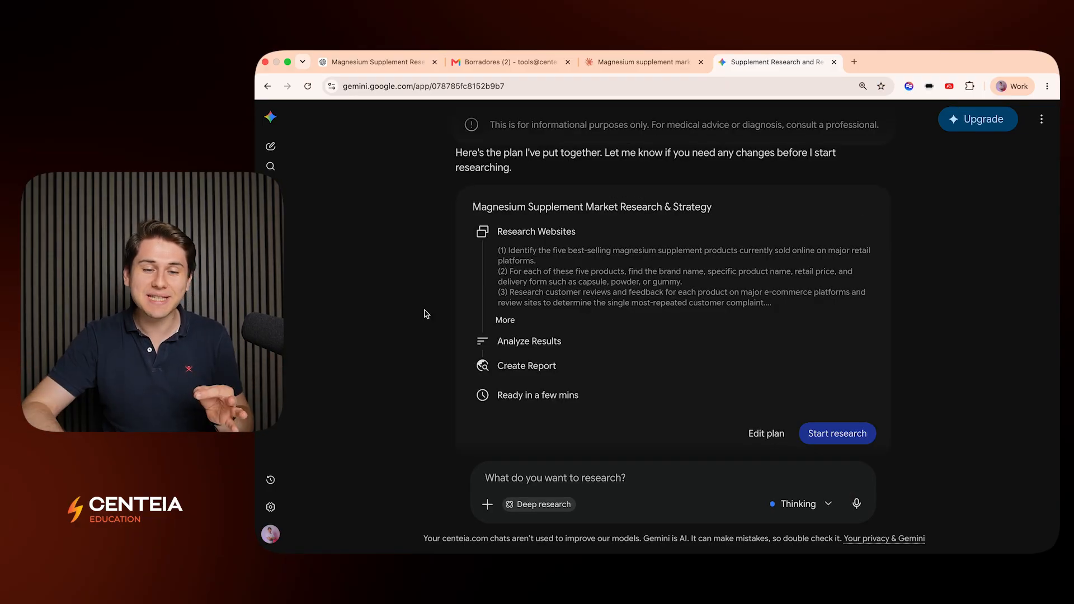
Expand the Magnesium Supplement Market Research & Strategy plan, review all its research items, and start the research
scroll(425, 313, up, 1)
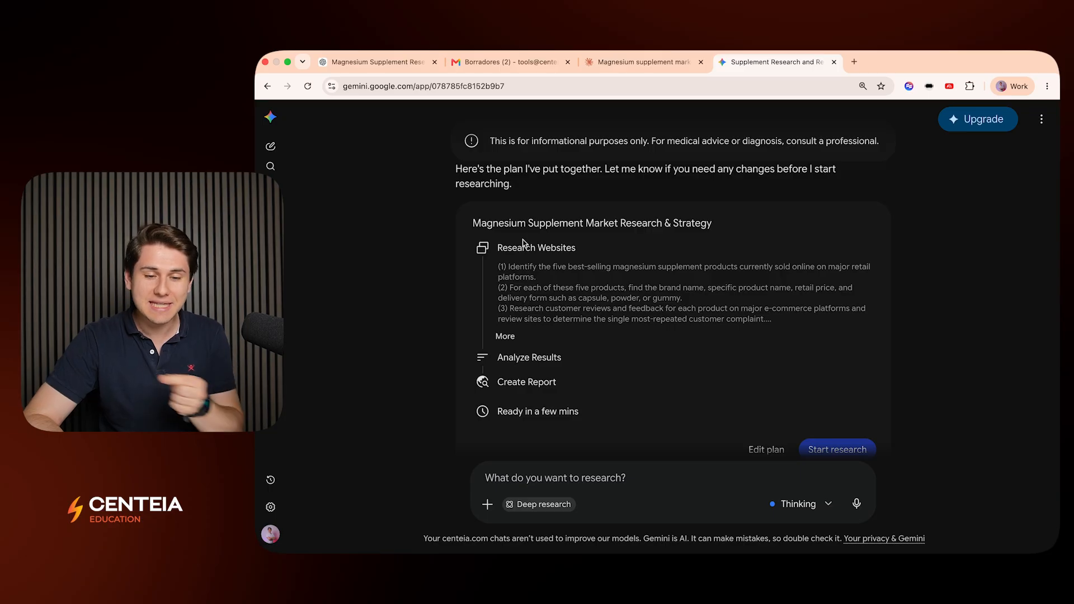
click(506, 336)
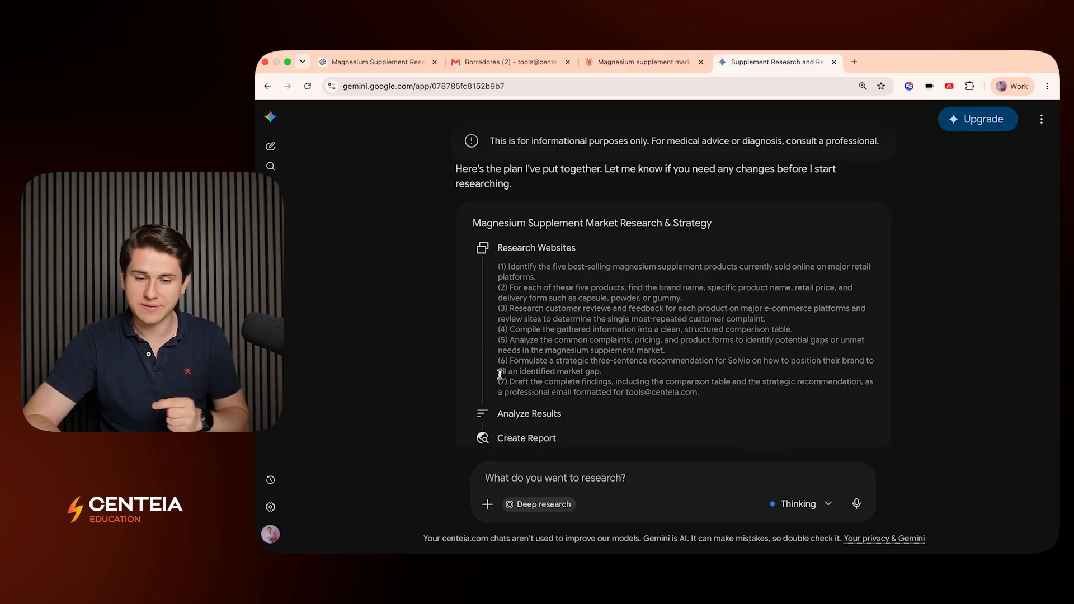
scroll(511, 299, down, 3)
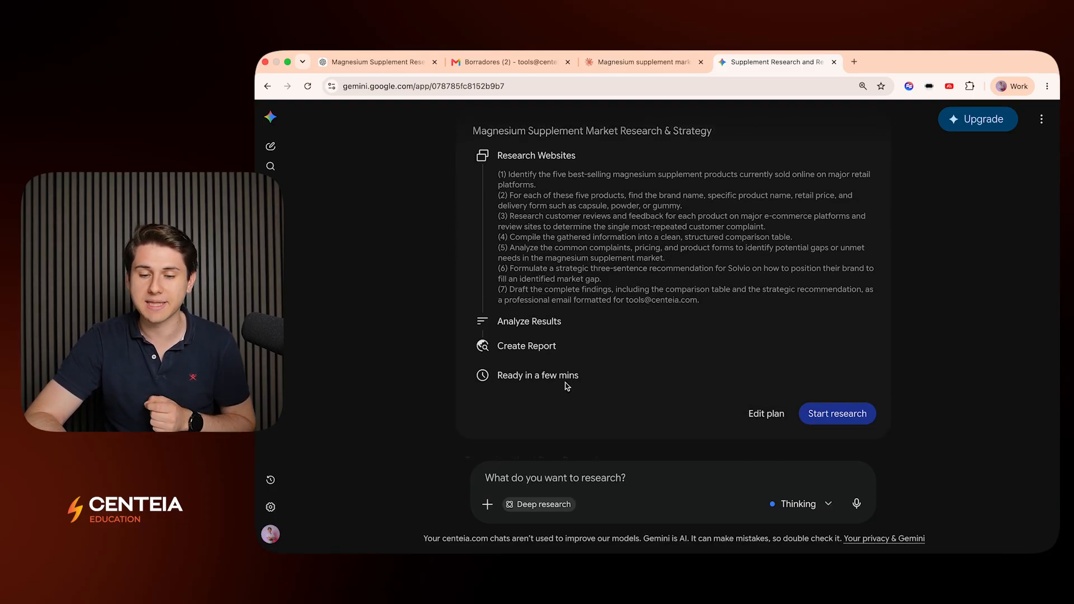
scroll(566, 386, up, 1)
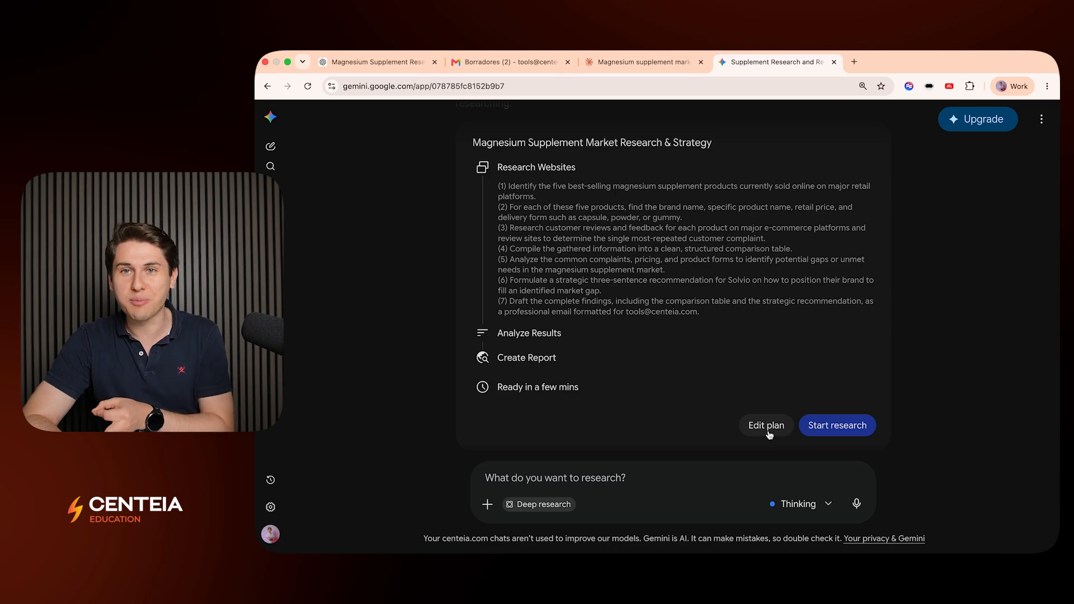
click(834, 426)
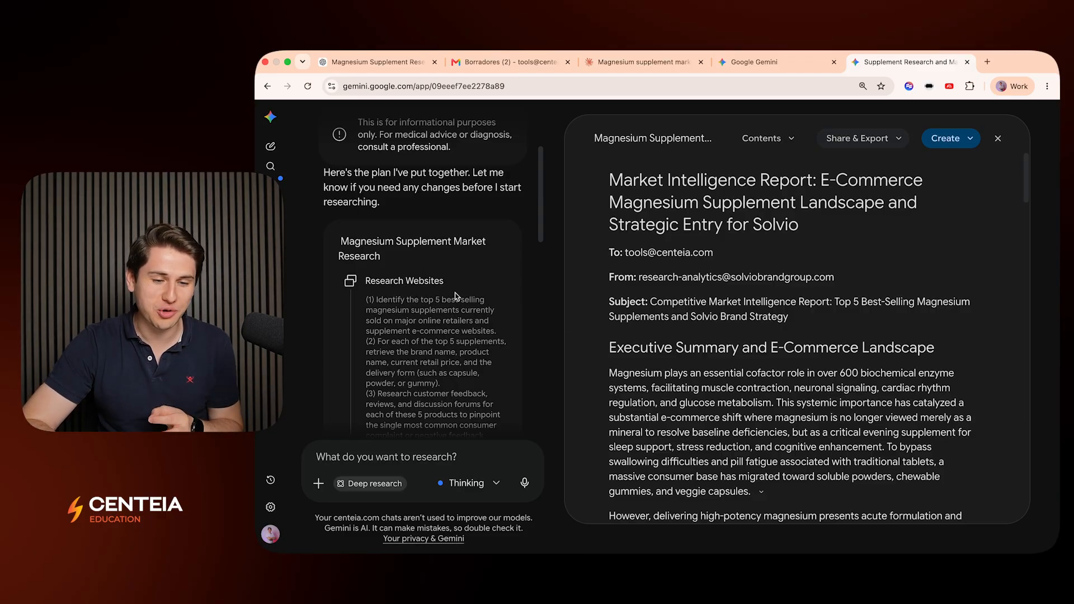
Review the research plan's items and the finished report's comparison table of brands, prices, forms and customer complaints
scroll(455, 297, down, 2)
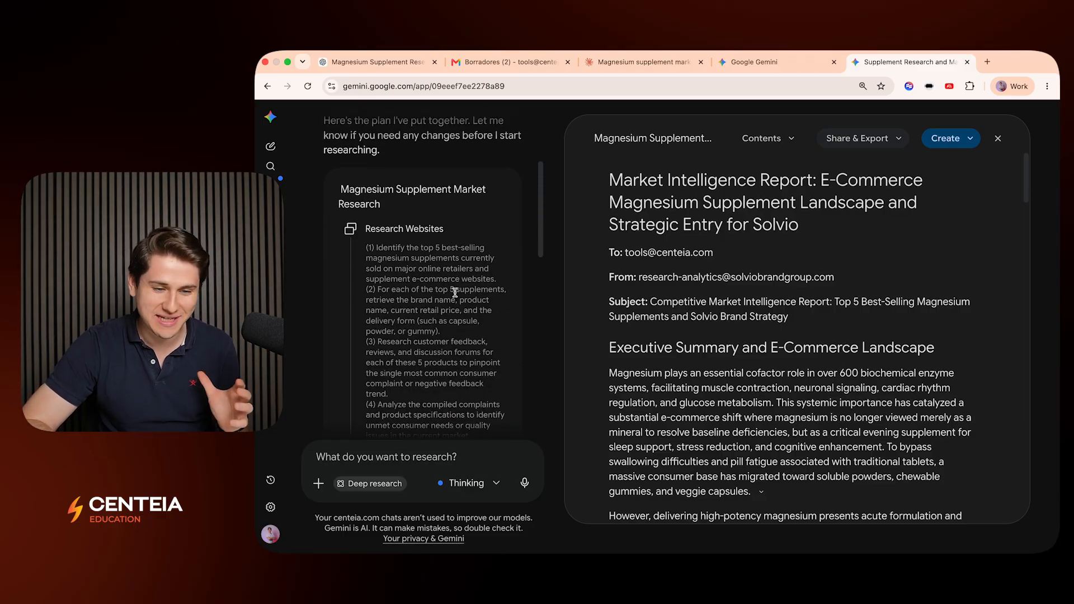
scroll(455, 292, down, 1)
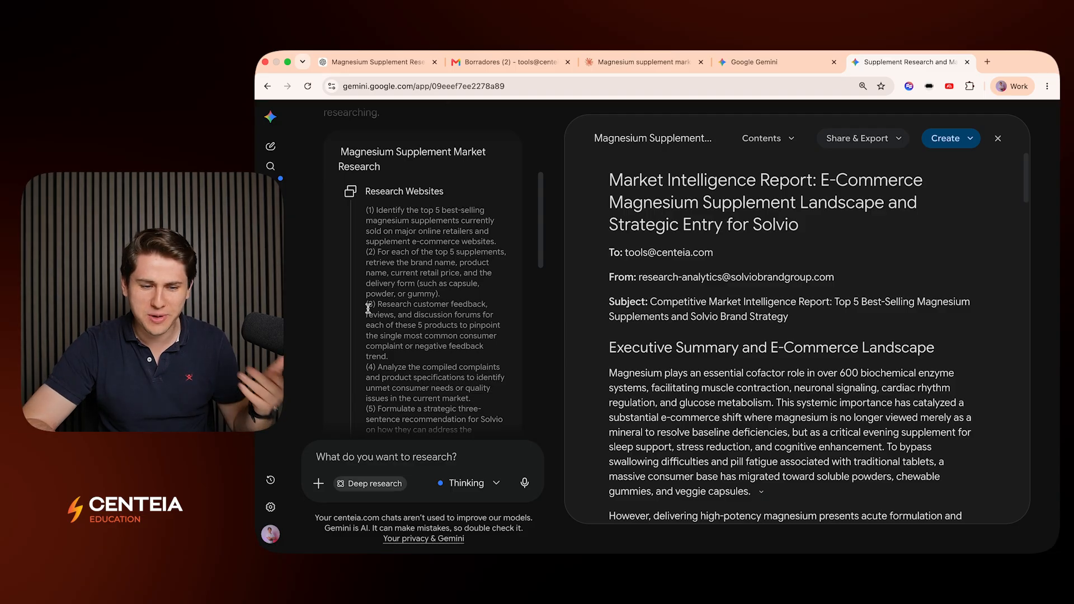
scroll(368, 308, down, 5)
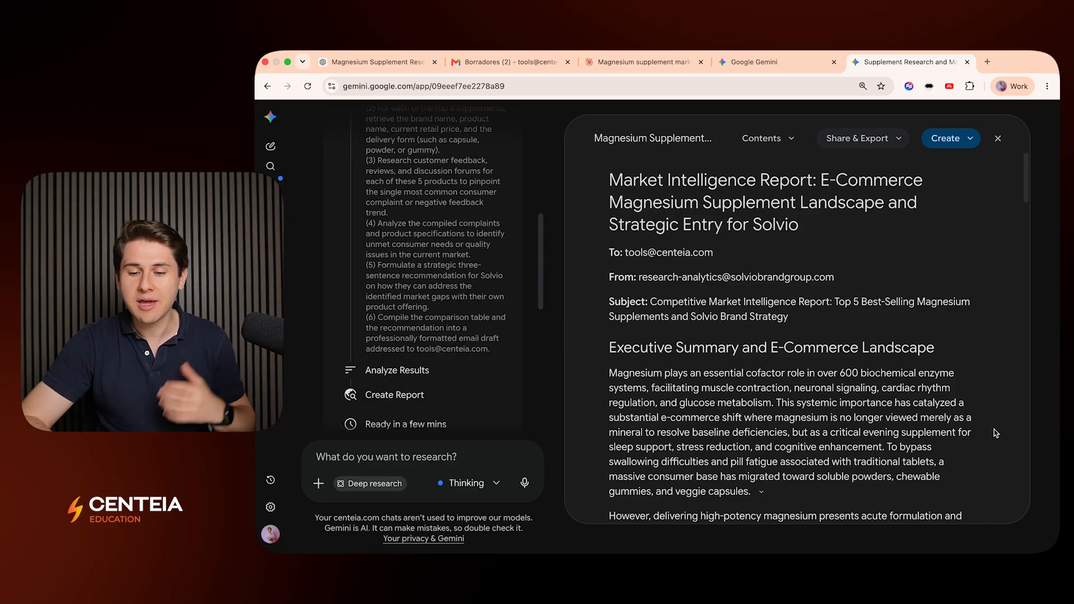
scroll(929, 336, down, 10)
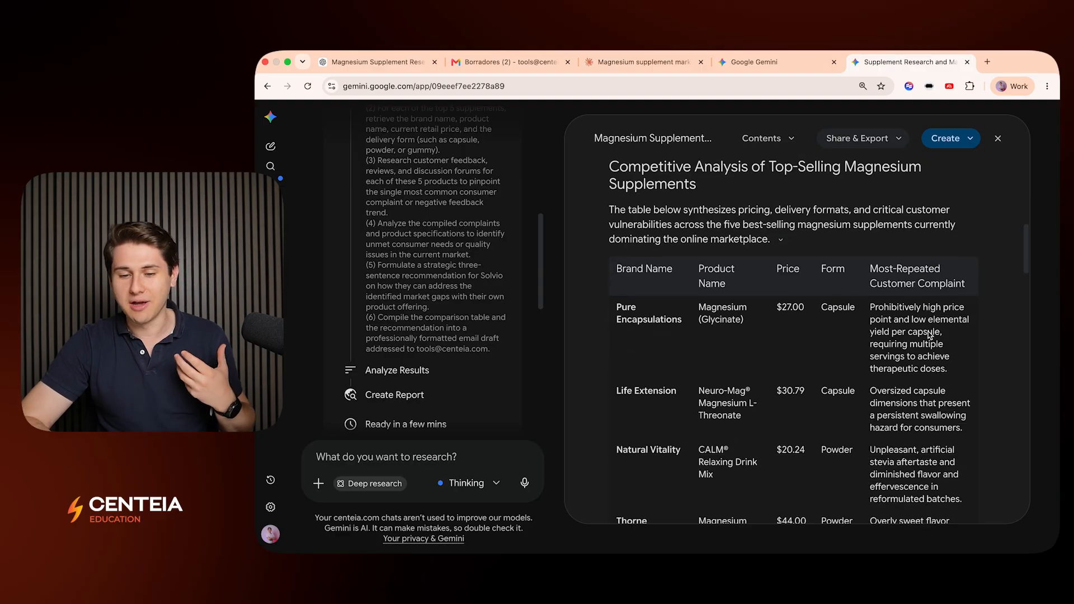
scroll(930, 335, down, 4)
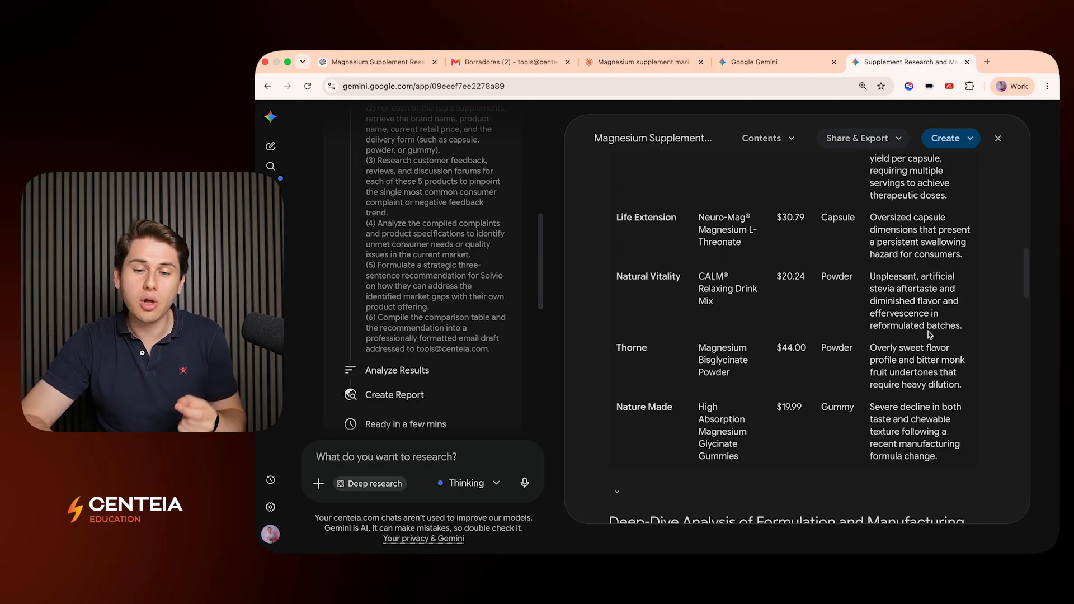
scroll(911, 302, up, 3)
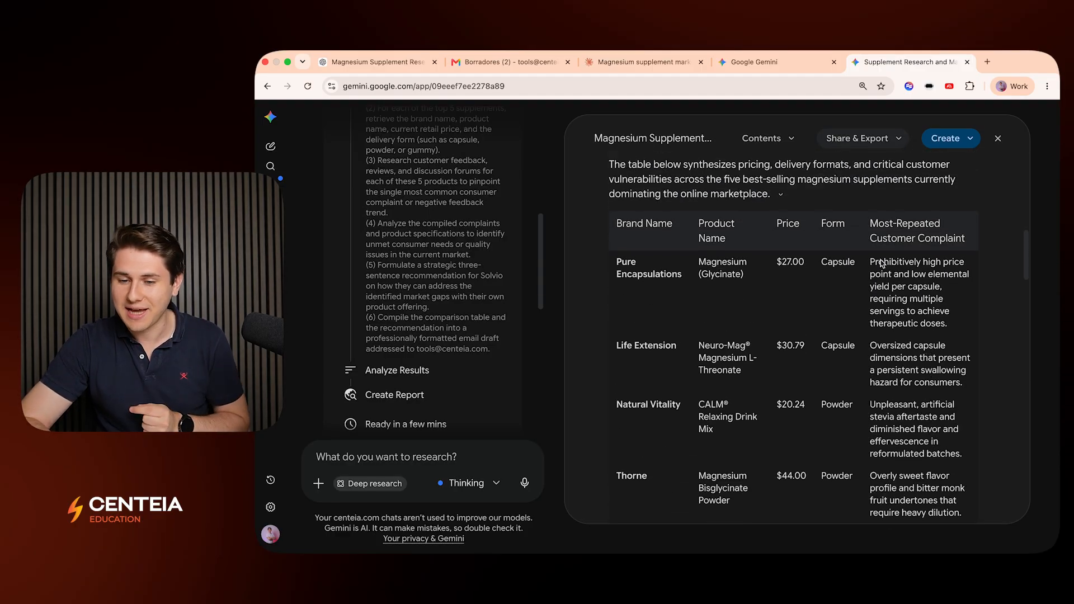
Read through the rest of the report, from the comparison table and formulation failure analysis to the Solvio Strategic Recommendations and the sources used
scroll(873, 269, down, 2)
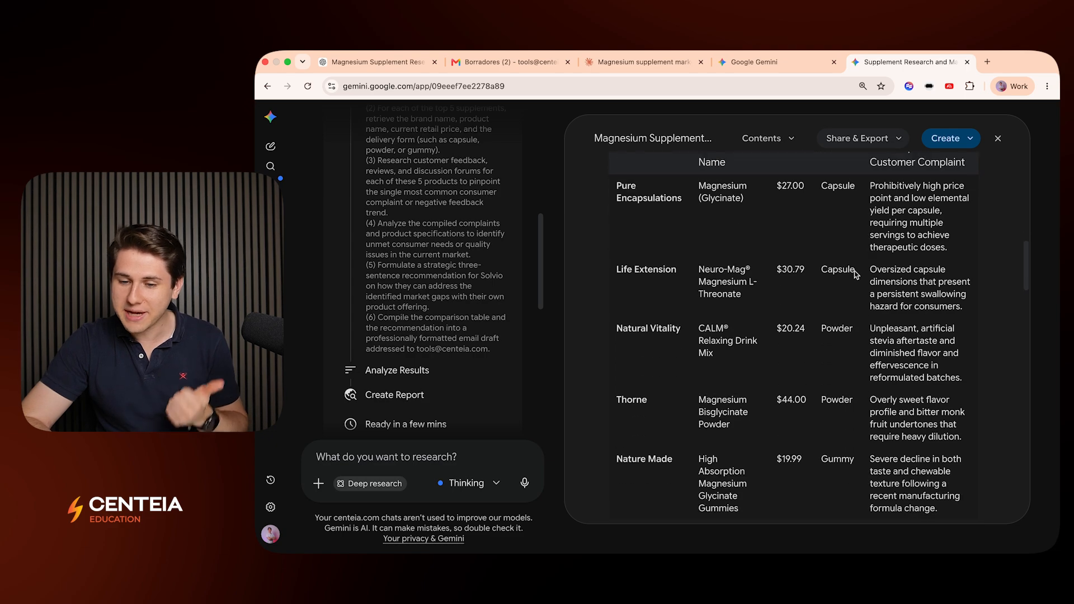
scroll(856, 274, down, 2)
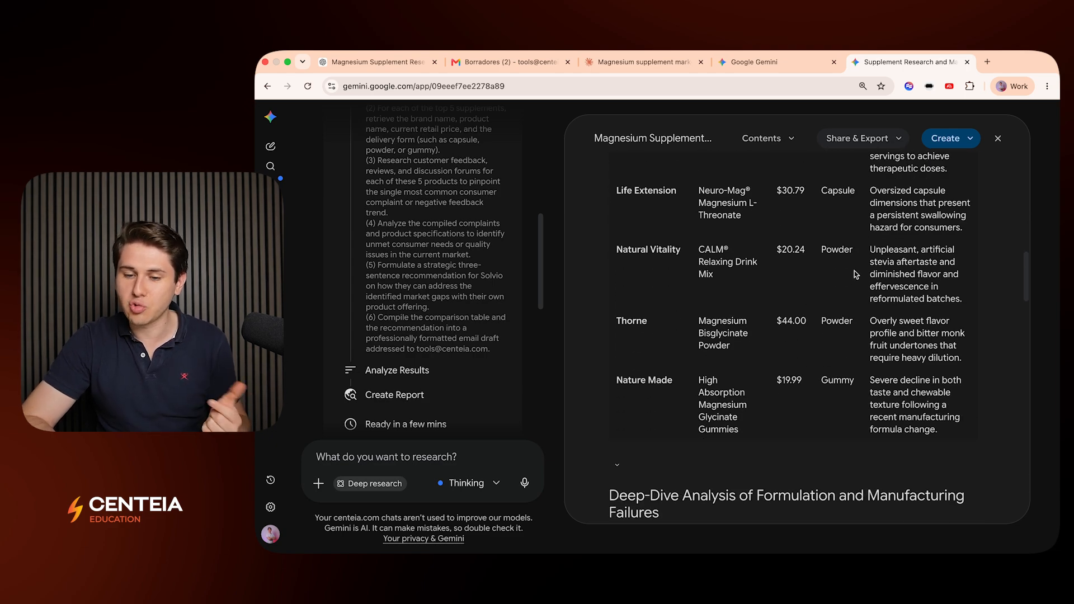
scroll(855, 274, down, 2)
scroll(856, 274, down, 3)
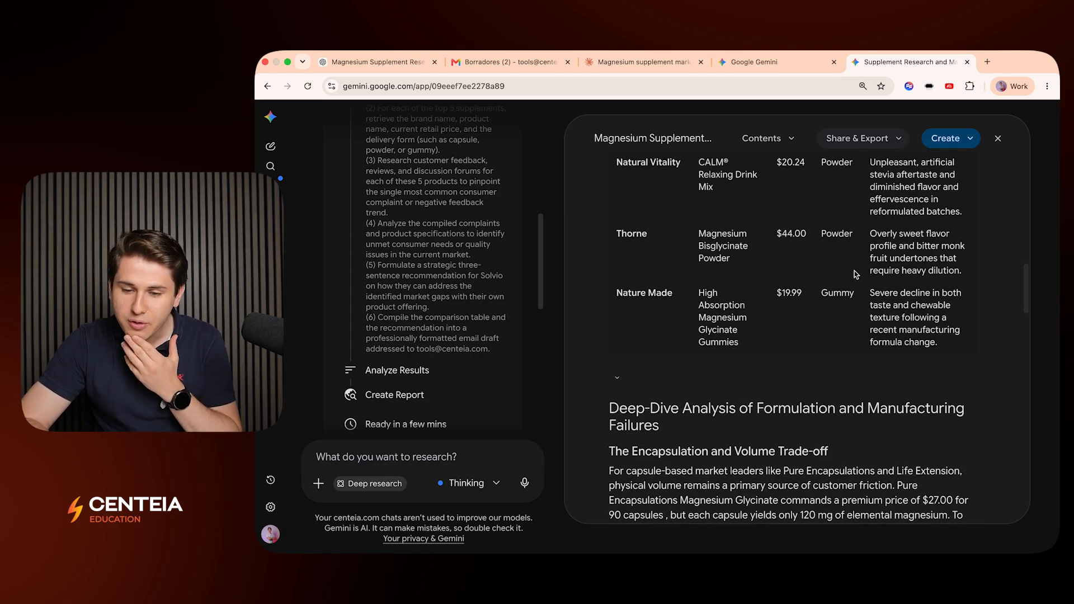
scroll(854, 274, down, 1)
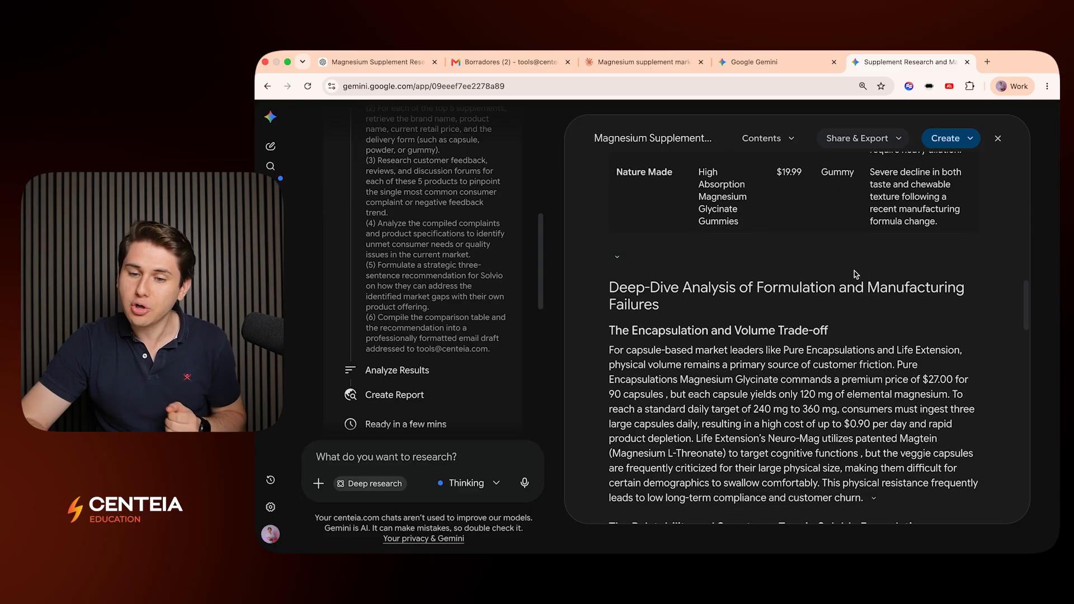
scroll(854, 274, down, 10)
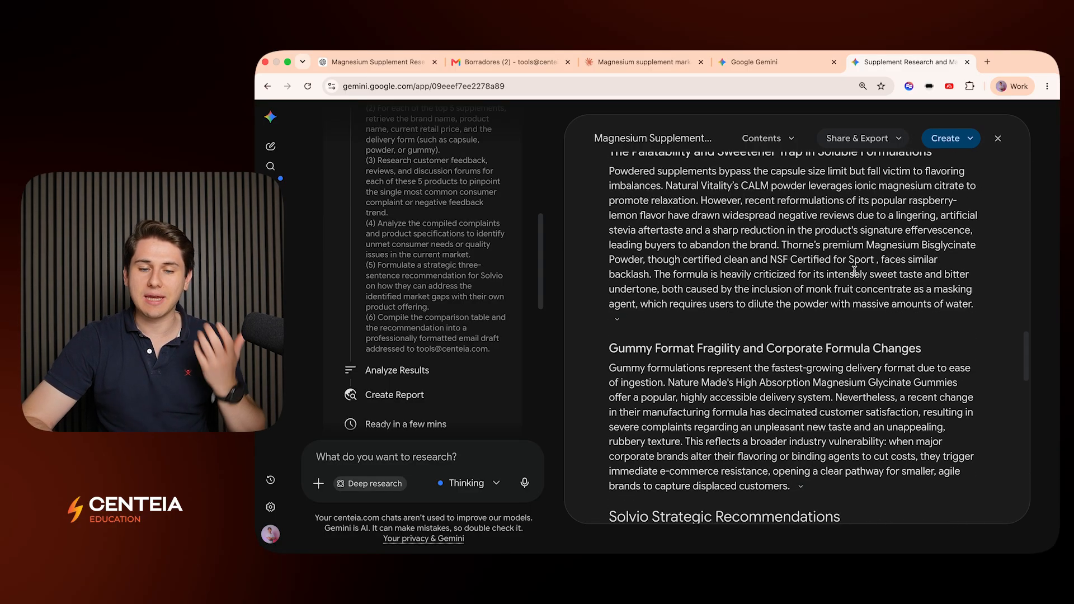
scroll(854, 271, down, 10)
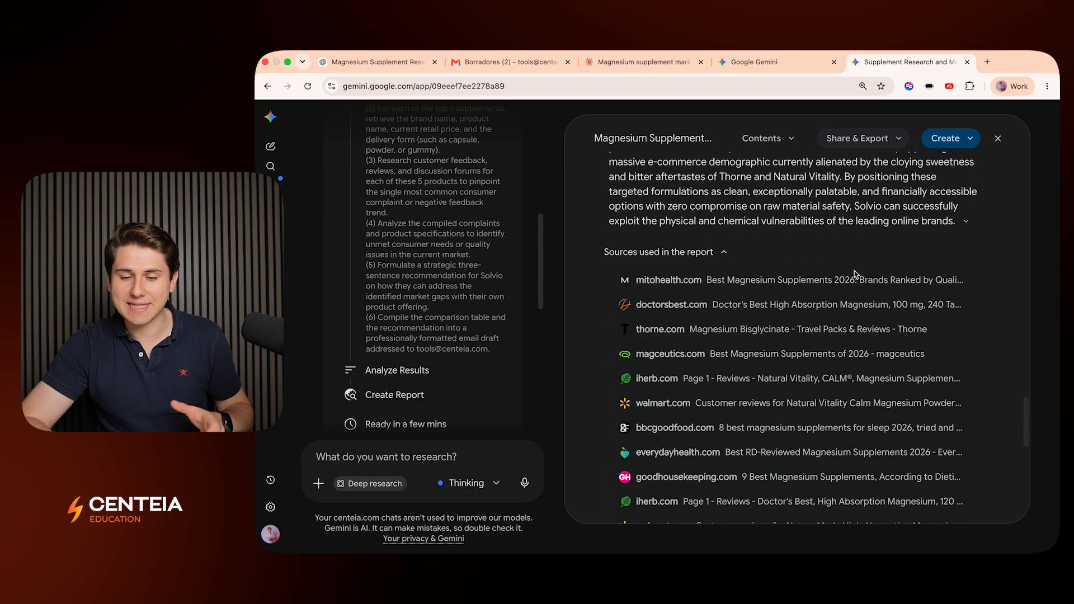
scroll(856, 274, down, 7)
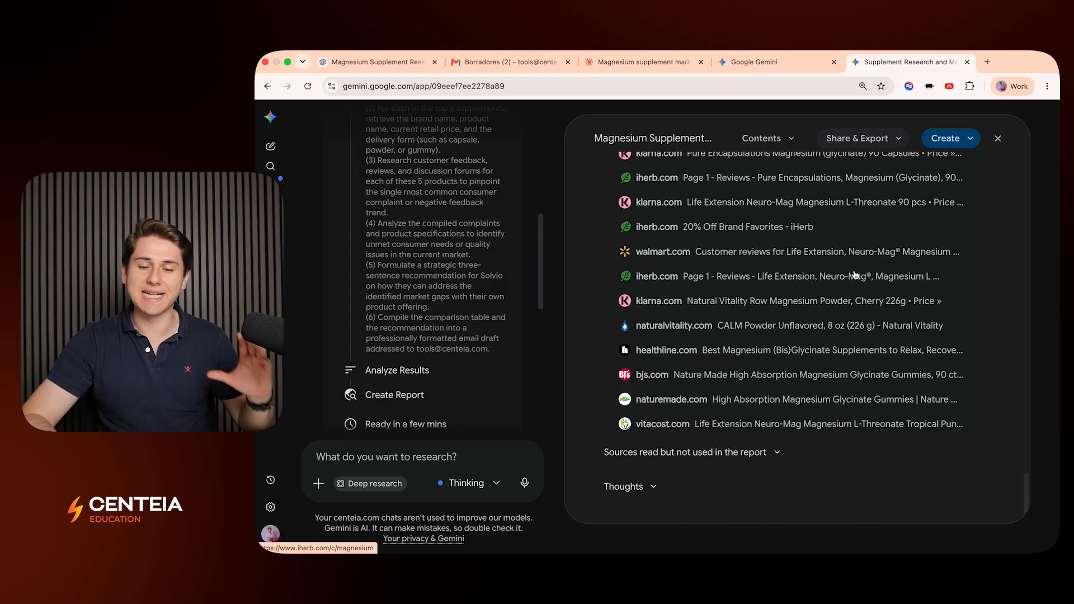
Return to the beginning of the report and look over the formats that can be created from it, without choosing one
scroll(854, 273, up, 20)
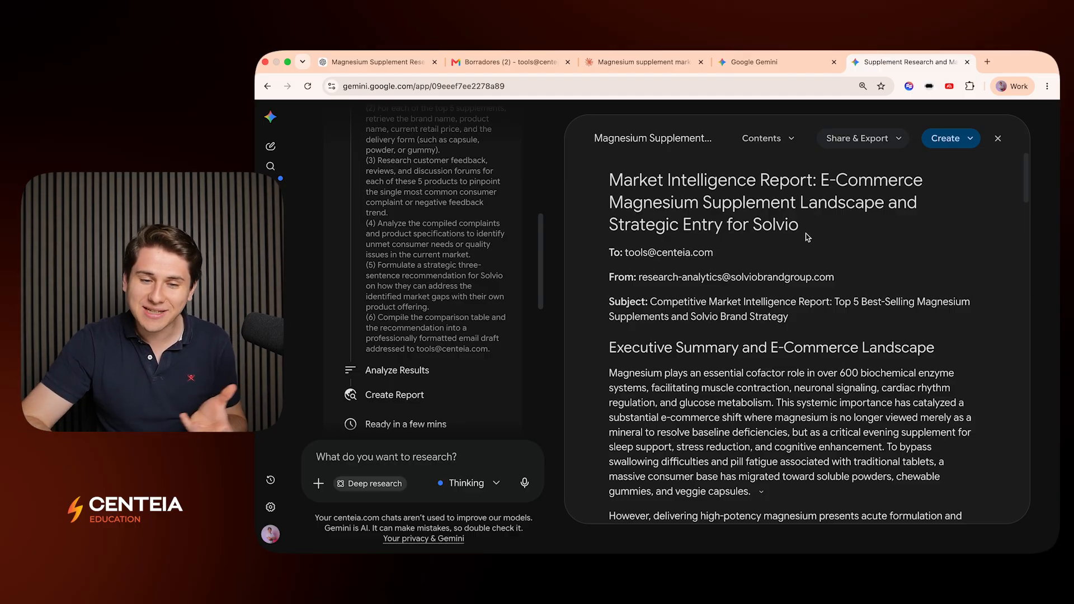
click(963, 138)
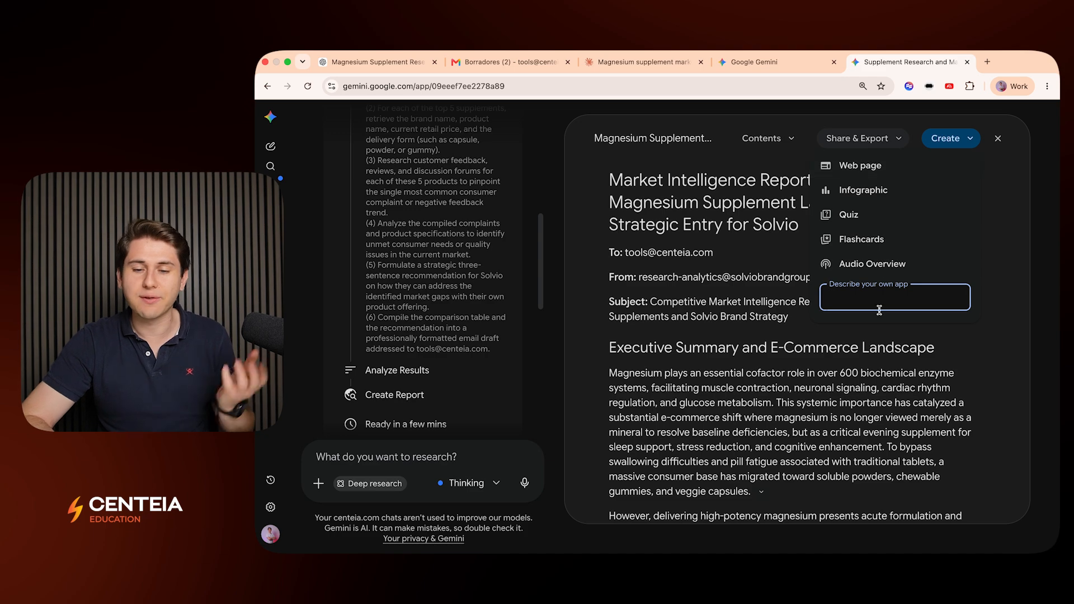
click(845, 402)
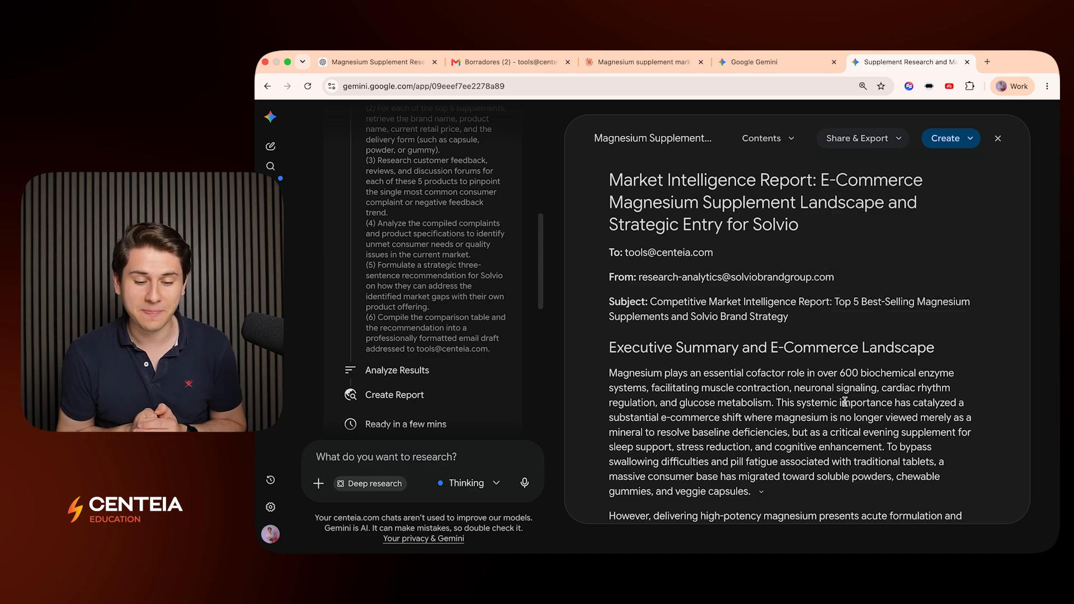